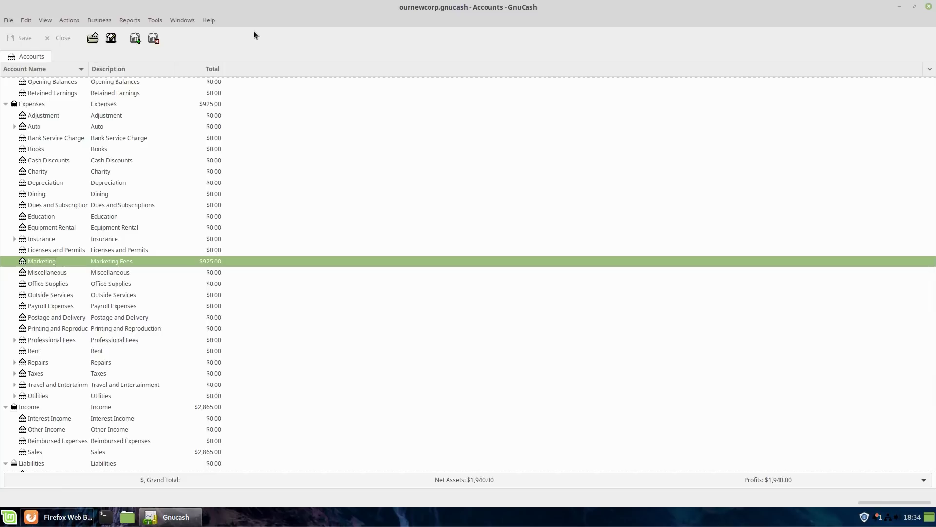
- Review the transactions in the Marketing expense account's register and close the register
double_click(51, 261)
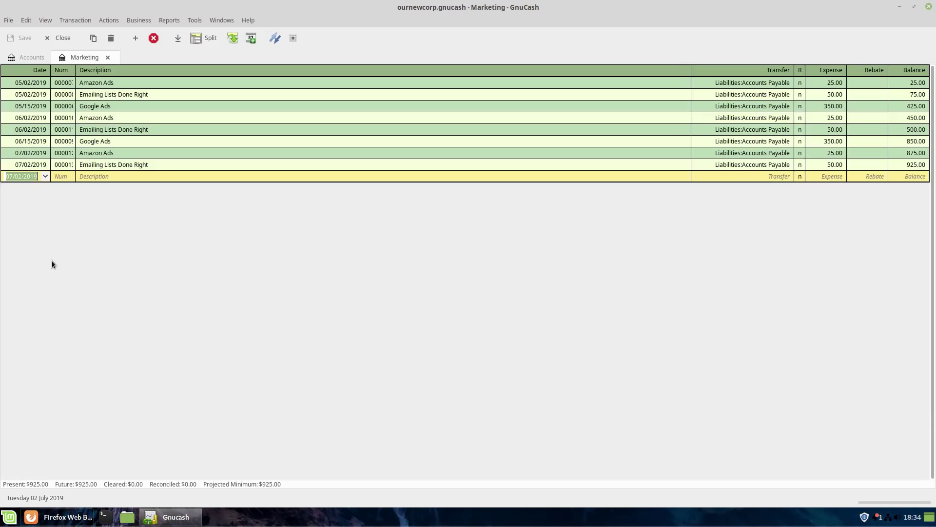
left_click(105, 20)
mouse_move(138, 20)
mouse_move(160, 39)
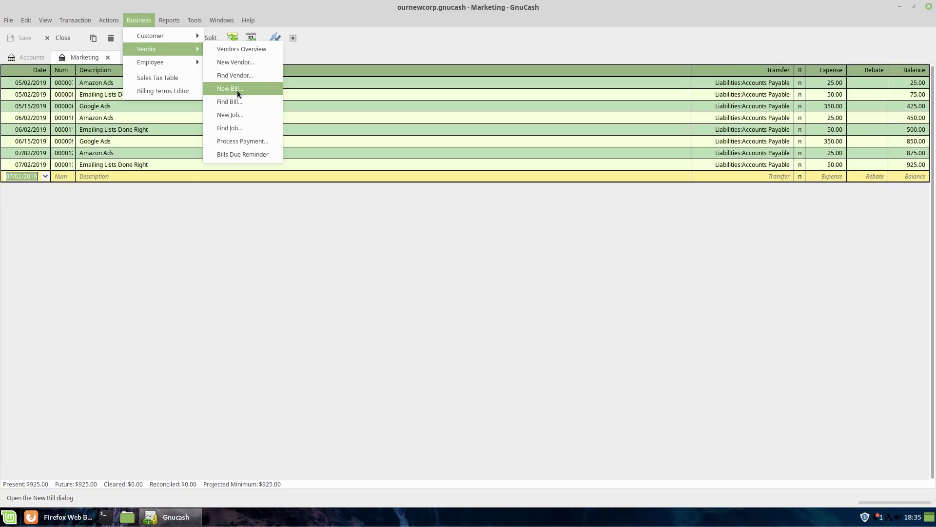
key("Escape")
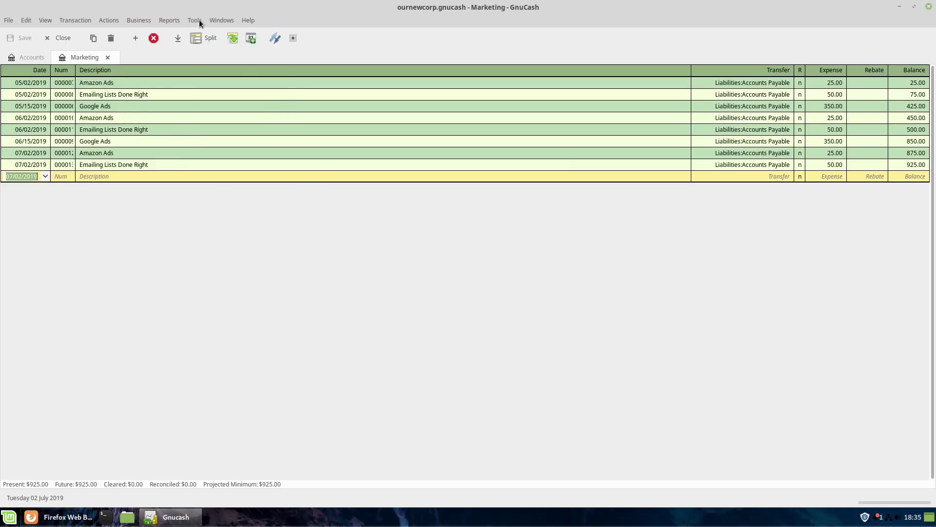
left_click(108, 58)
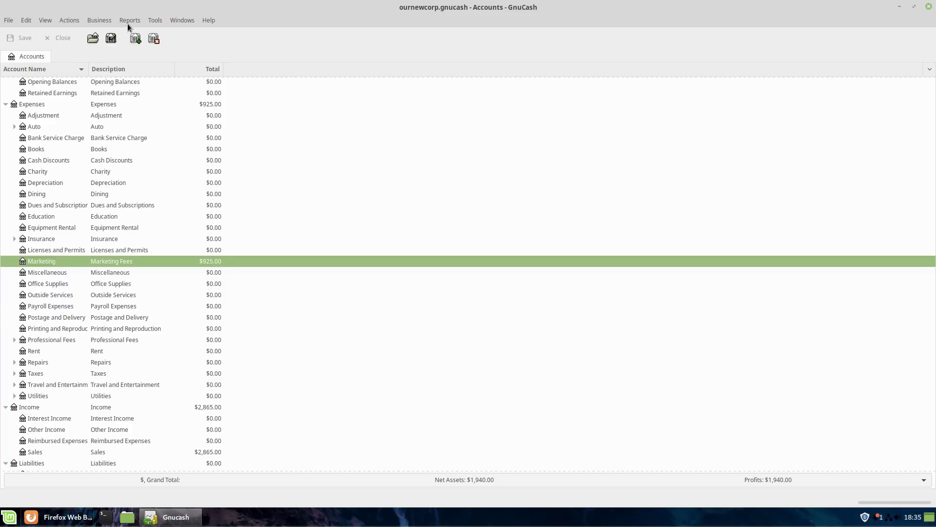
- Review the deposits and withdrawals in the Checking Account register and close the register
scroll(120, 156, "up", 3)
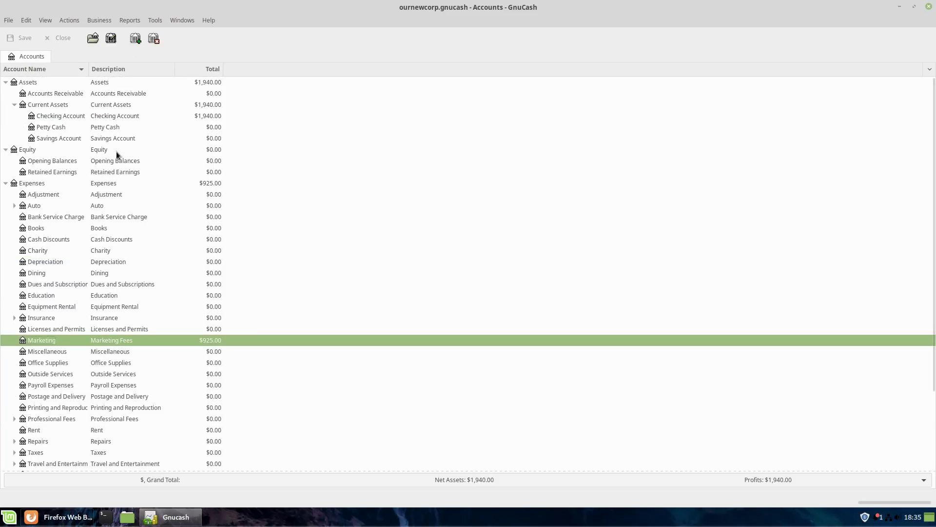
double_click(58, 116)
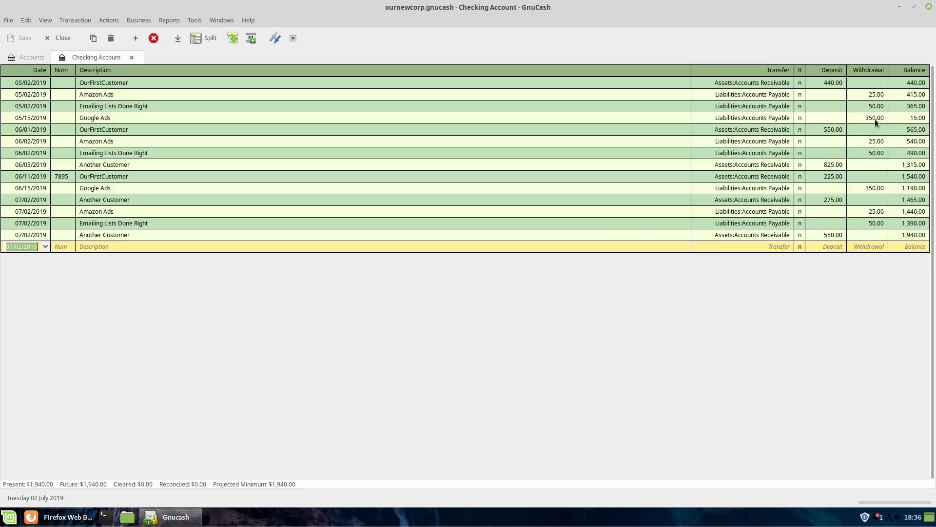
left_click(131, 57)
- Open the vendors overview, then view and close the vendor report for Google Ads
left_click(130, 20)
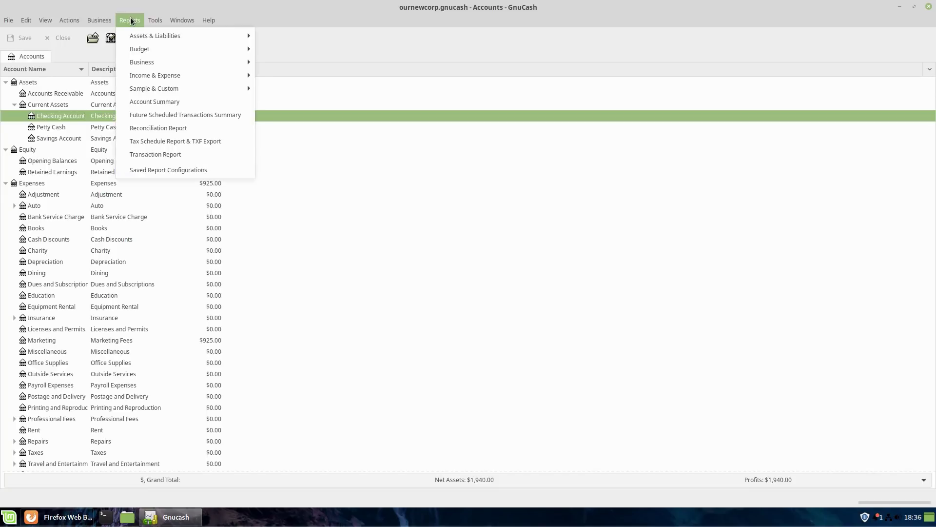
mouse_move(107, 22)
mouse_move(121, 45)
left_click(188, 53)
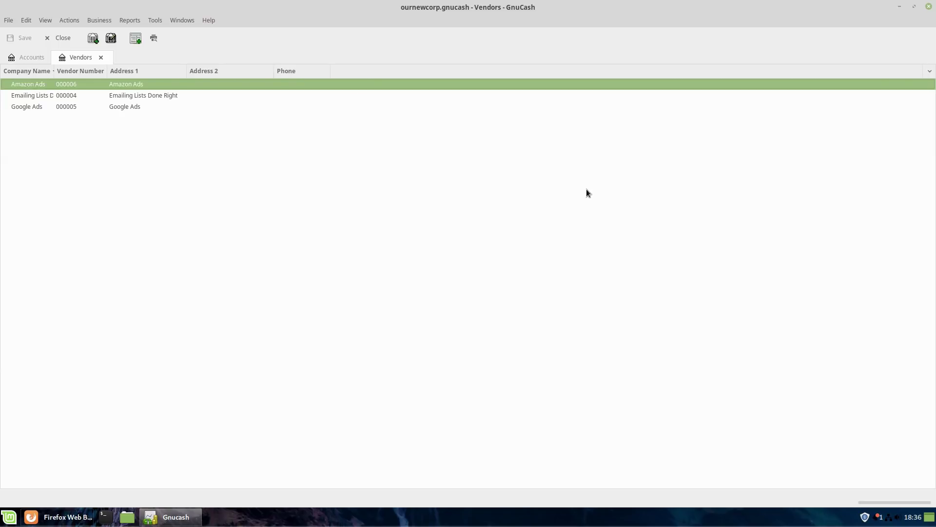
right_click(29, 108)
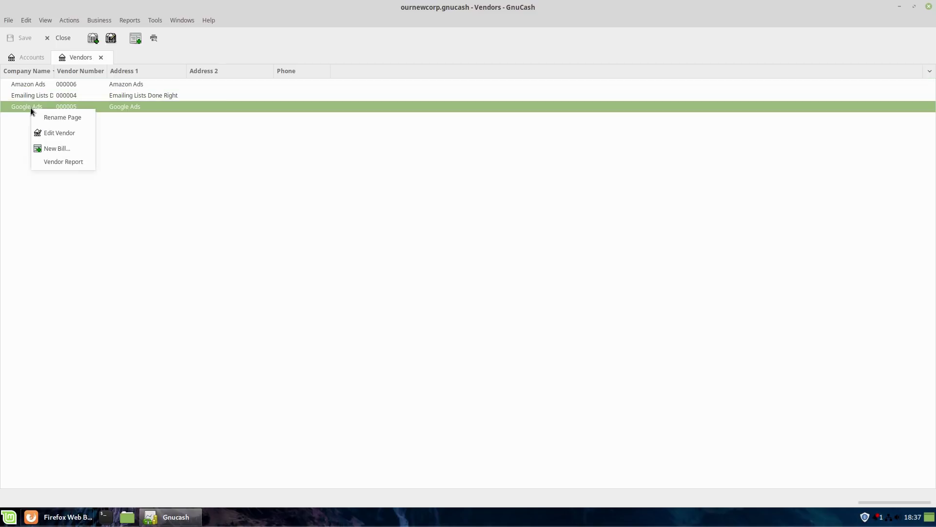
left_click(69, 161)
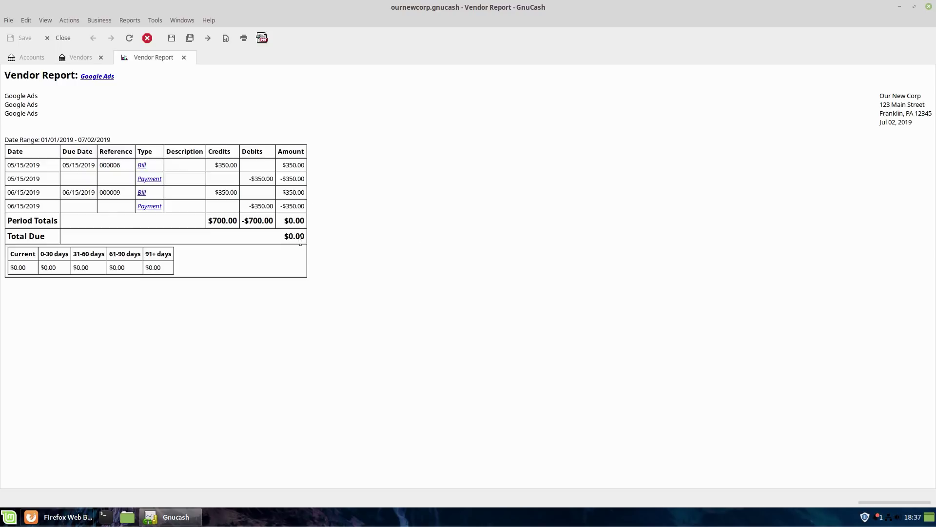
left_click(184, 58)
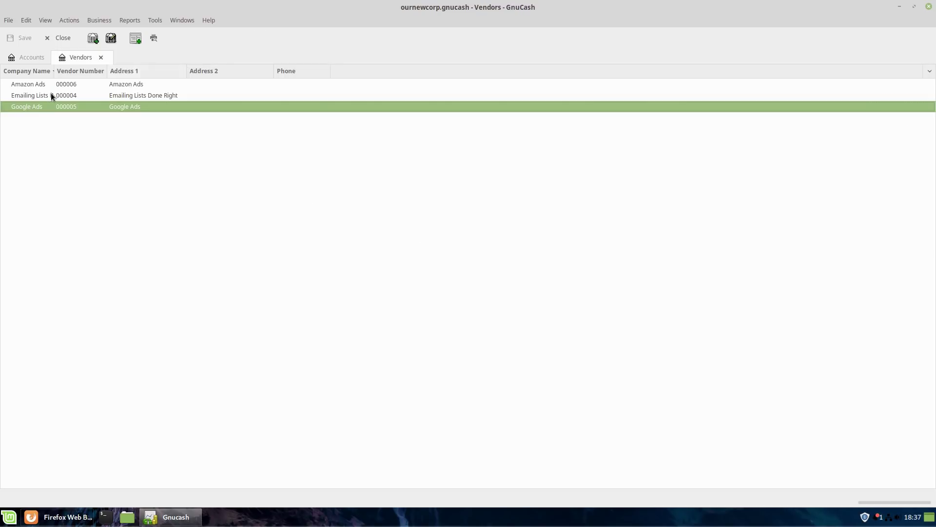
- View the vendor report for Emailing Lists Done Right, then close it and the vendors overview
right_click(21, 98)
left_click(58, 151)
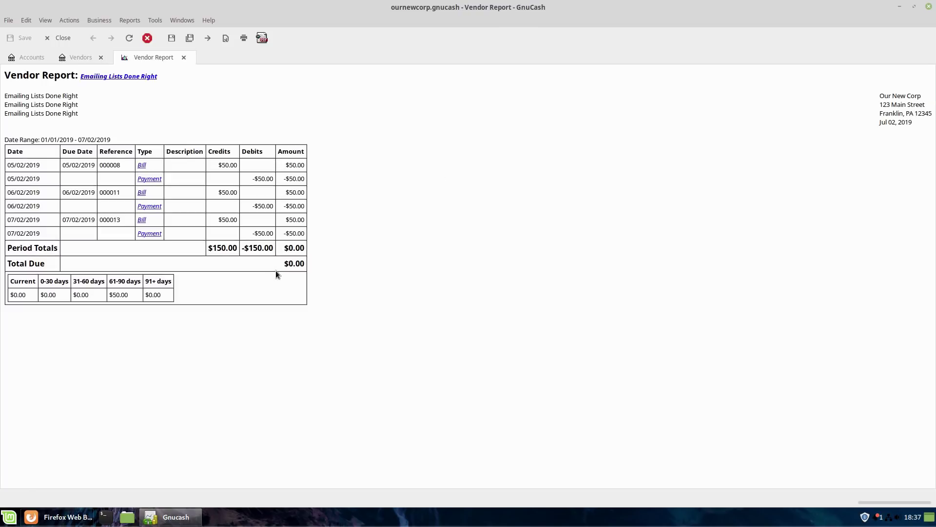
left_click(184, 58)
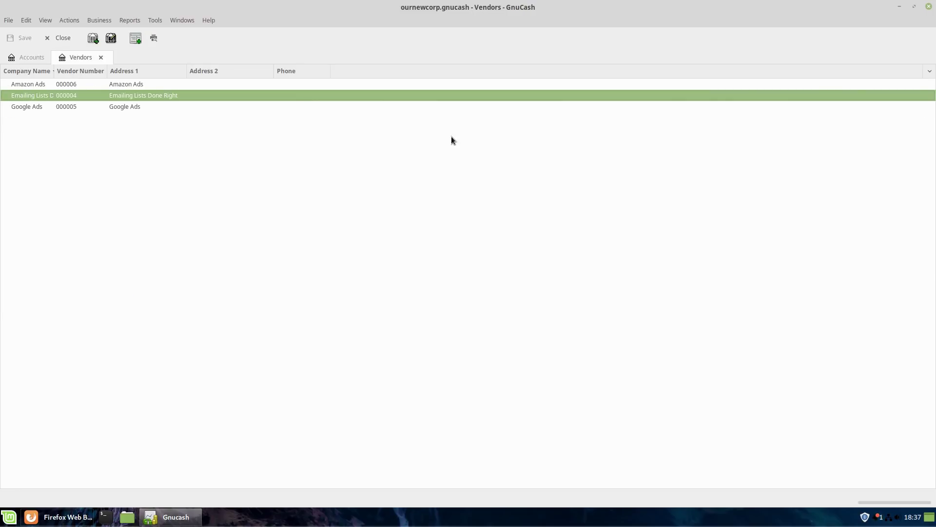
left_click(101, 58)
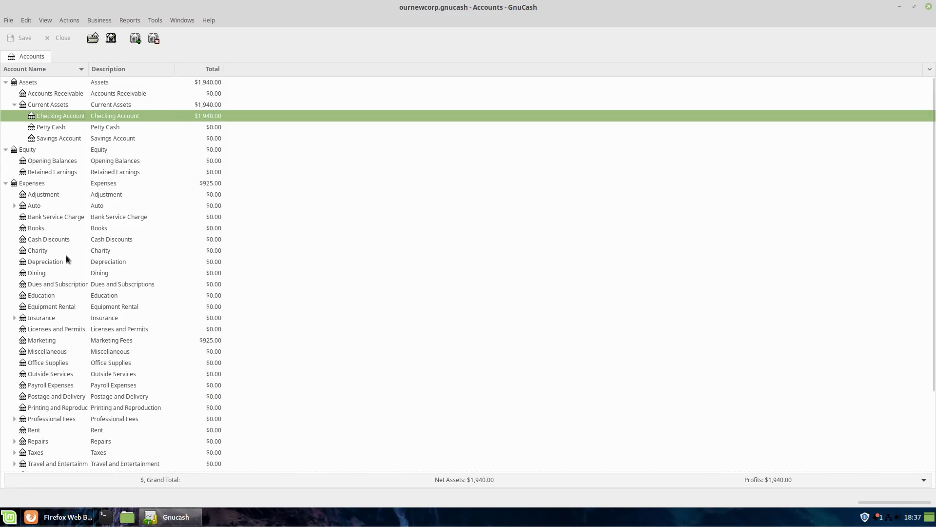
- Reopen the Marketing expense register to check its vendor charges by date, then close it
left_click(52, 341)
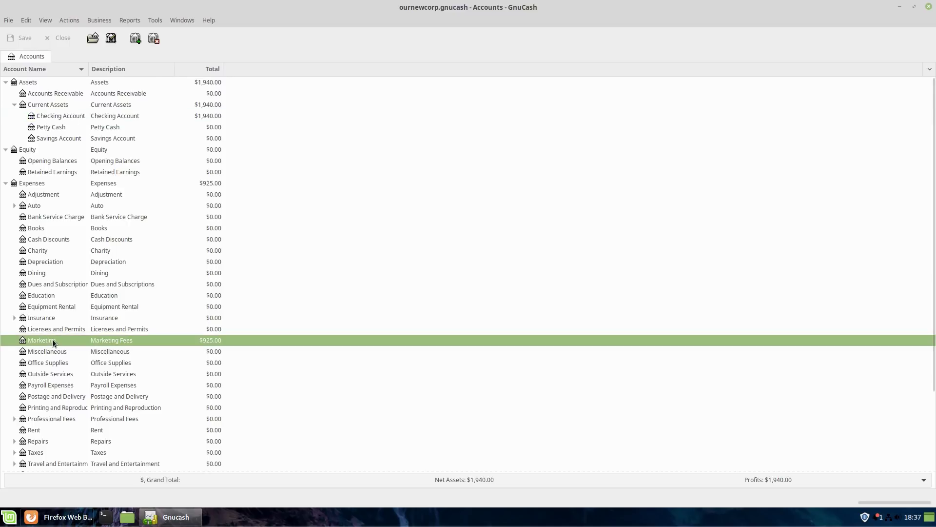
double_click(52, 340)
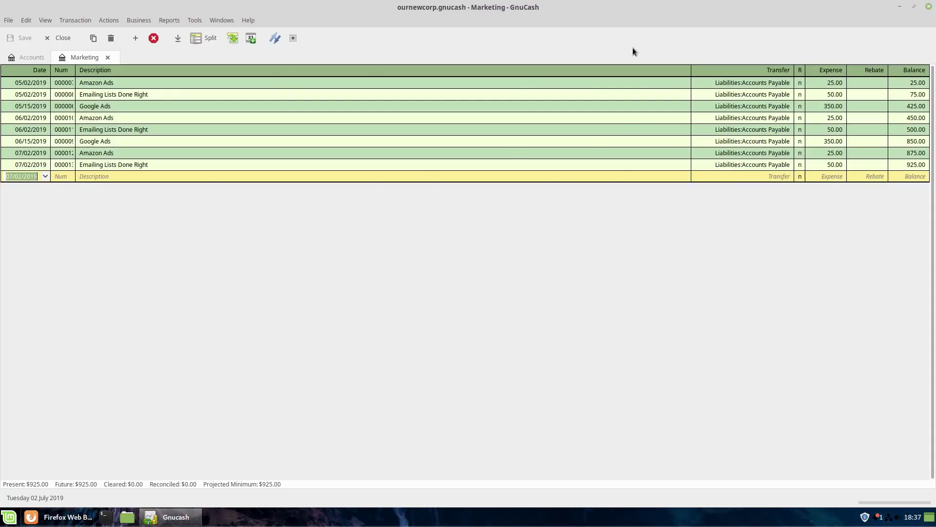
left_click(107, 57)
- Generate the Profit & Loss report and examine its expense lines, including Marketing
left_click(130, 21)
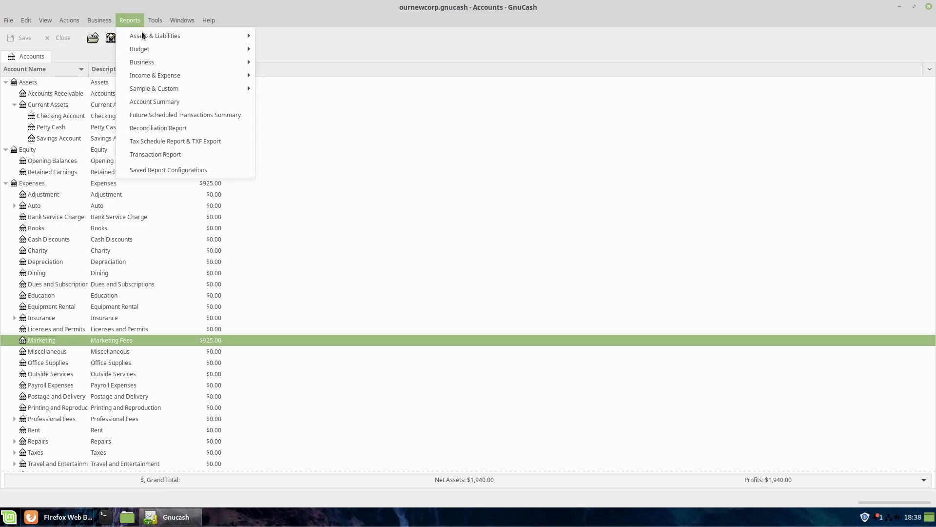
mouse_move(190, 75)
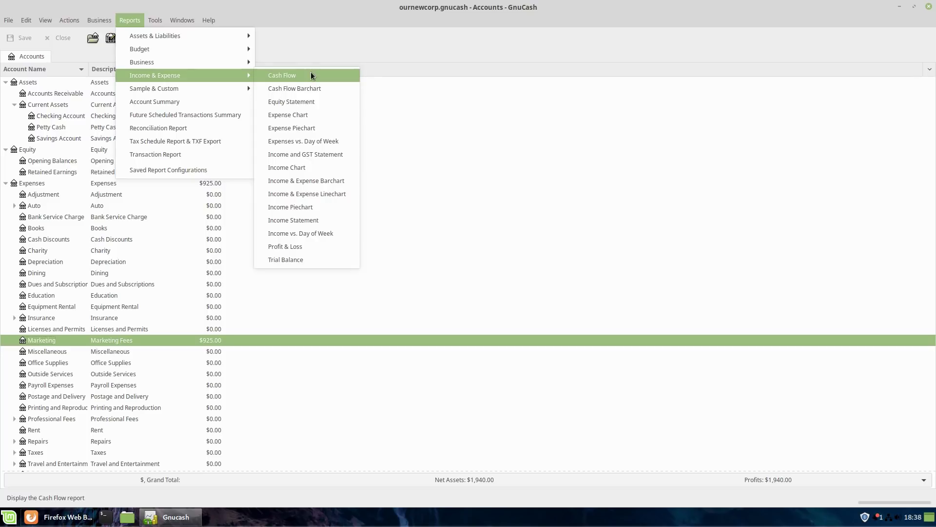
left_click(290, 247)
scroll(314, 207, "down", 10)
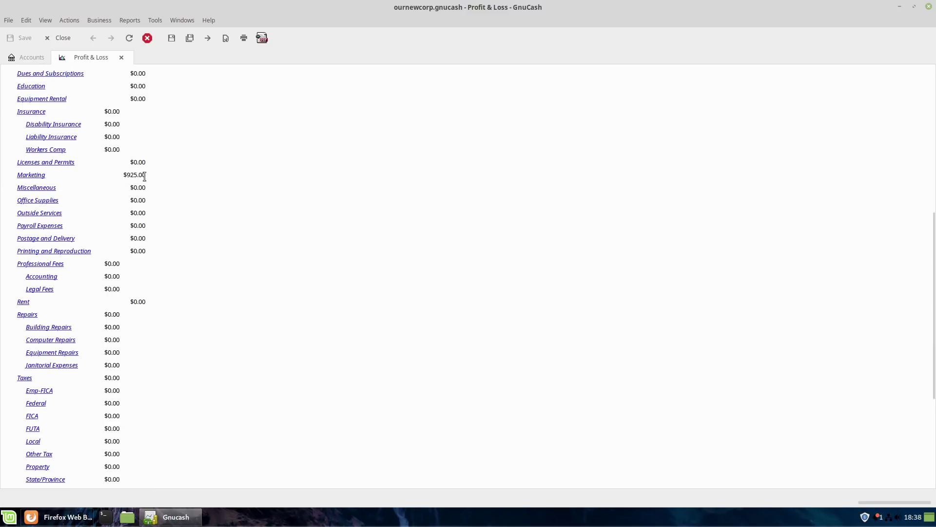
scroll(242, 171, "up", 3)
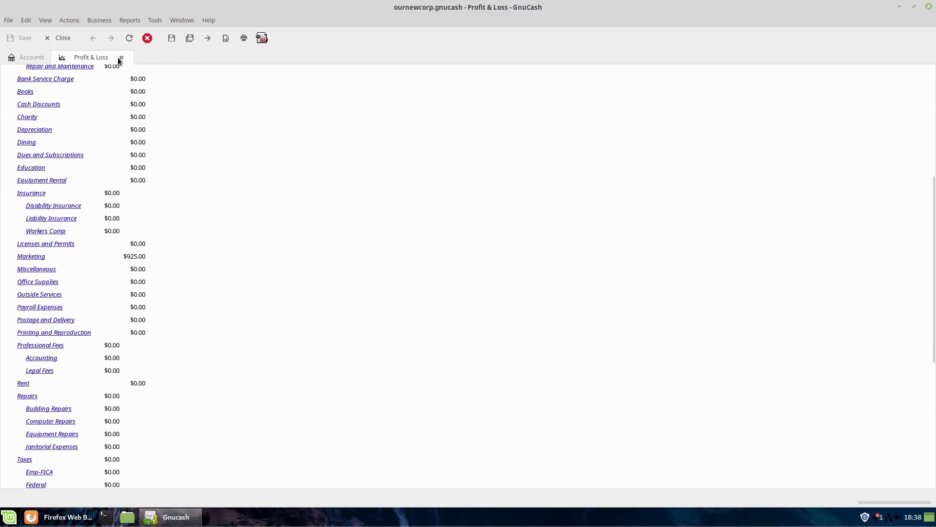
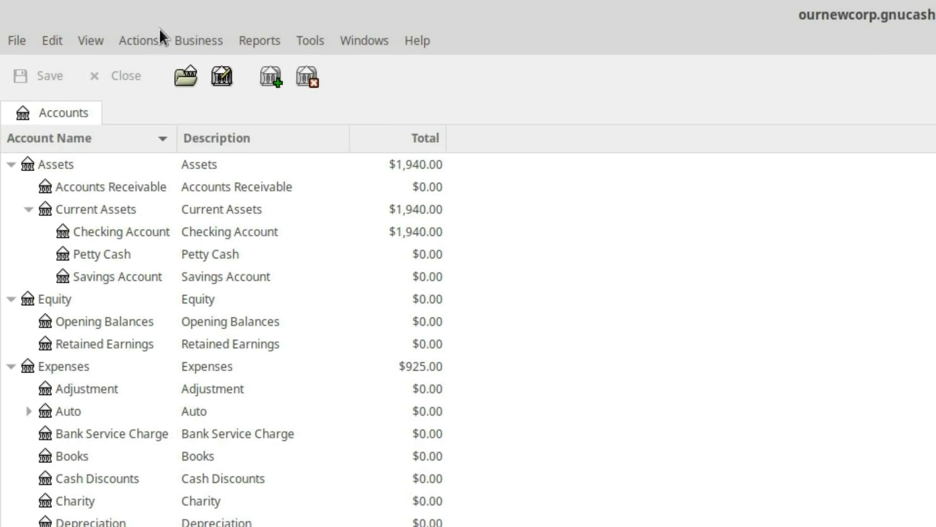
- Create a new budget and name it Marketing in its budget options
left_click(140, 39)
mouse_move(224, 131)
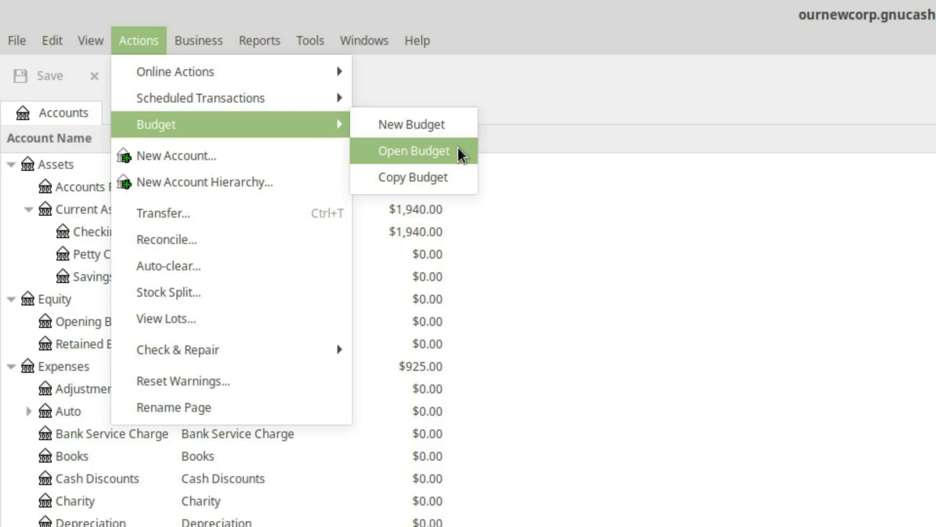
left_click(402, 124)
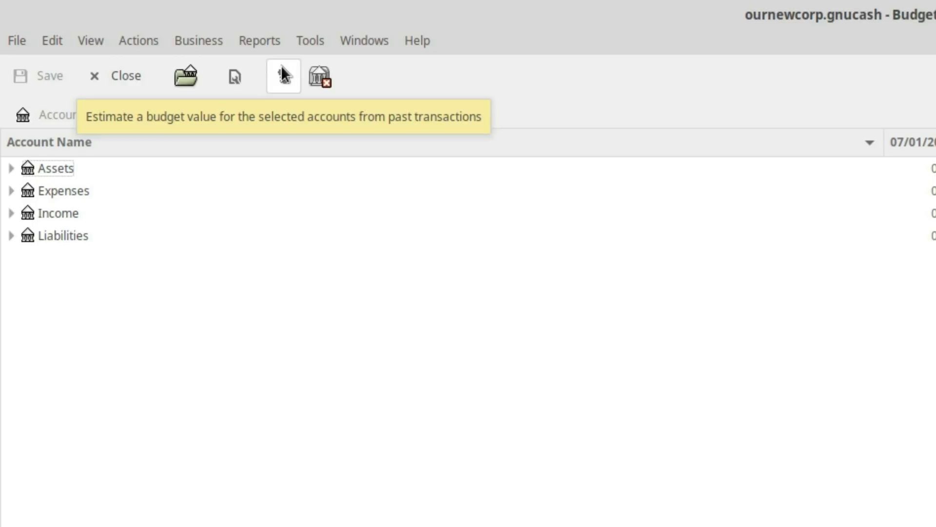
left_click(232, 78)
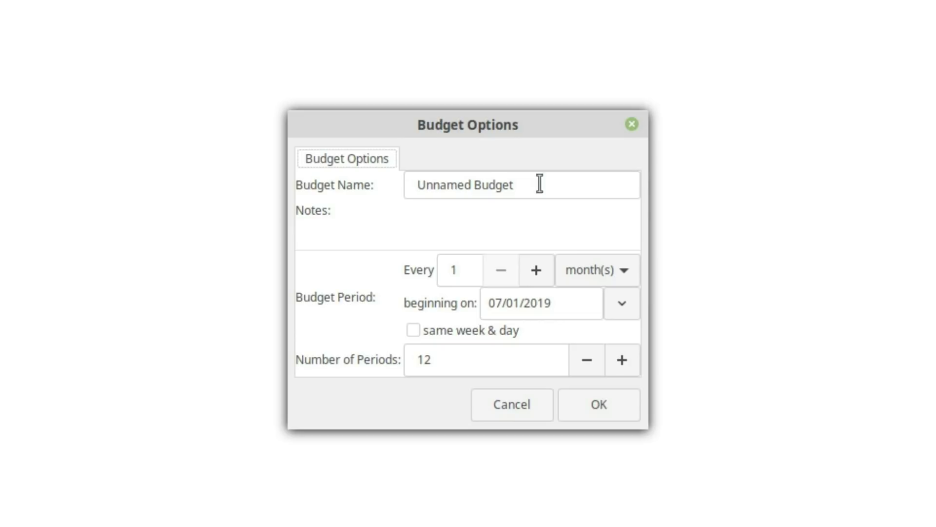
left_click_drag(539, 183, 374, 180)
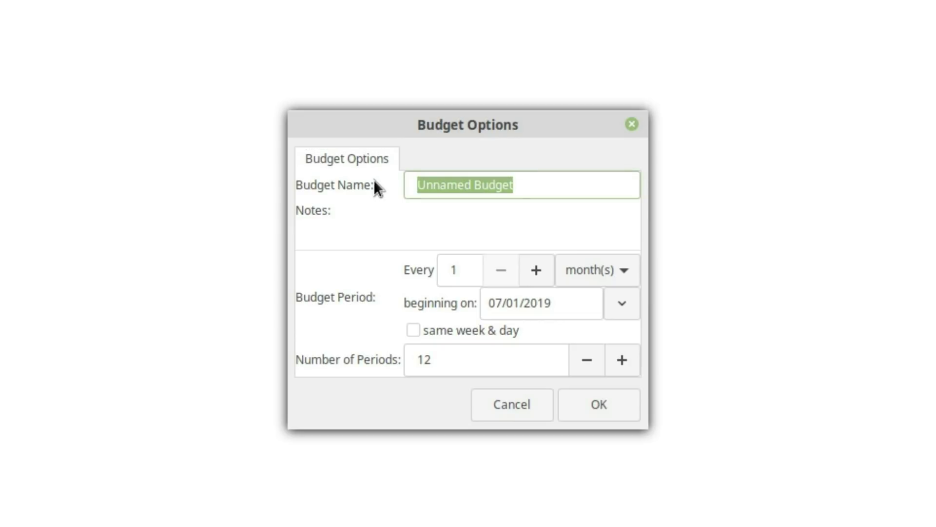
type("Marketing")
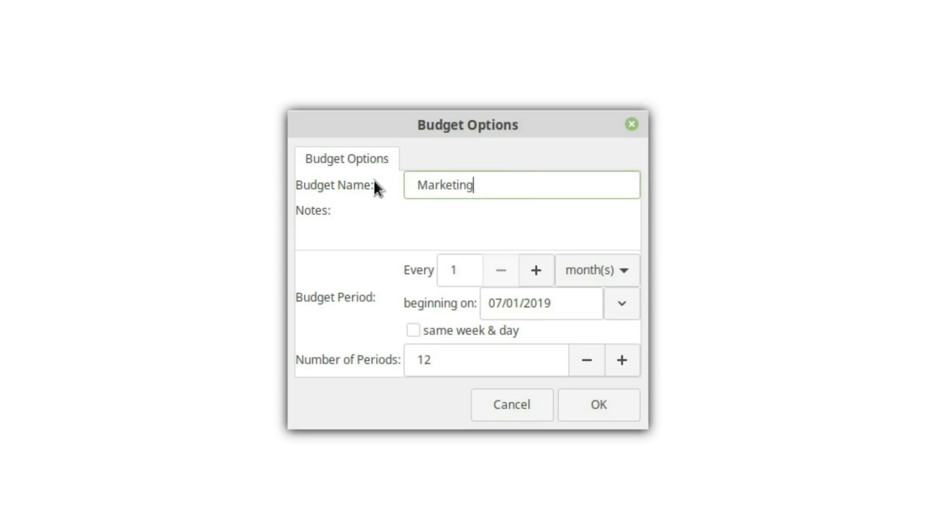
left_click(510, 214)
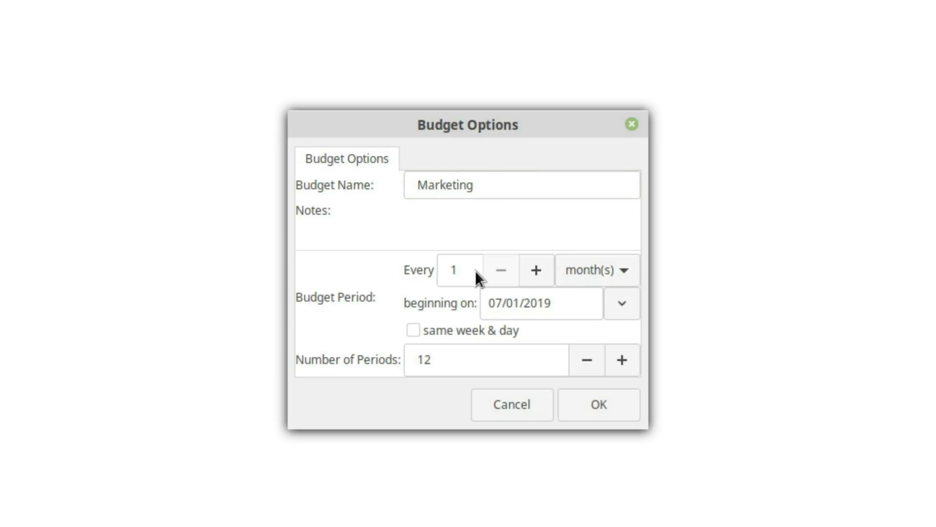
- Set the budget period to every 1 month, beginning on 05/01/2019
left_click(623, 269)
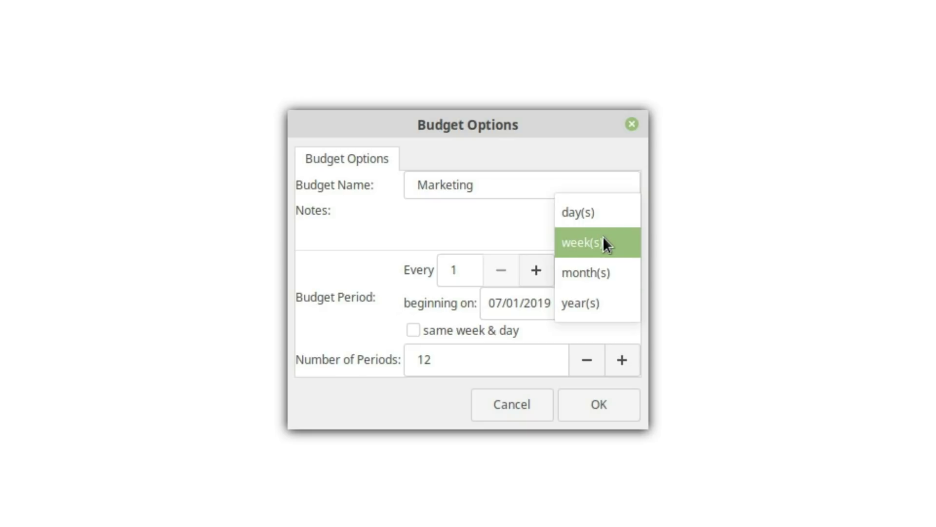
left_click(604, 282)
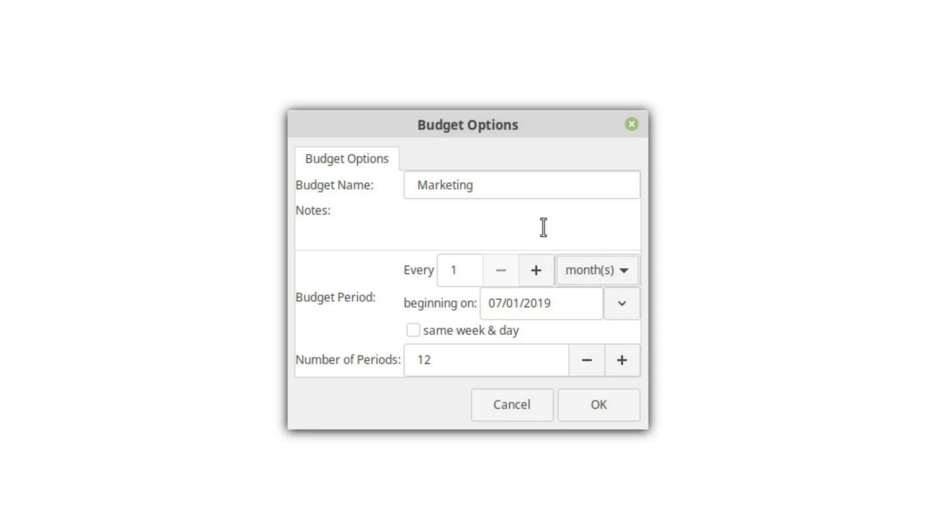
left_click(535, 267)
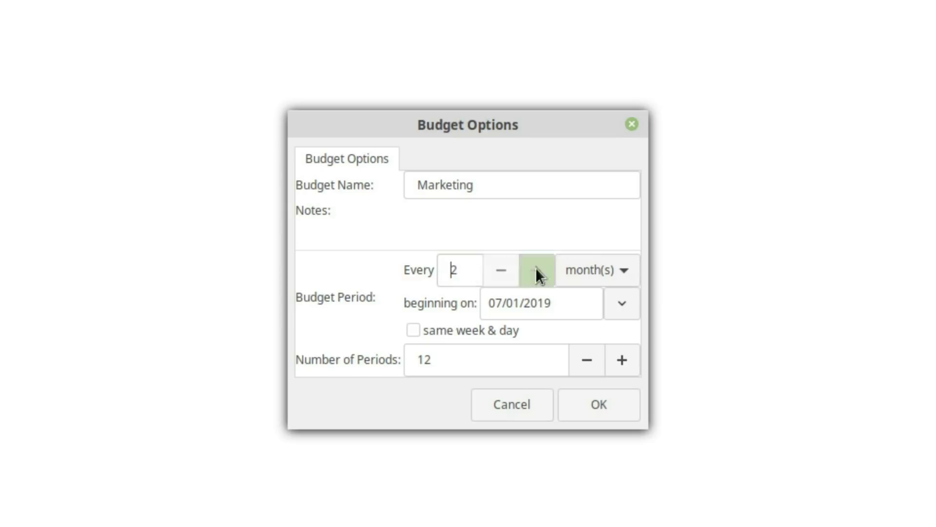
left_click(501, 268)
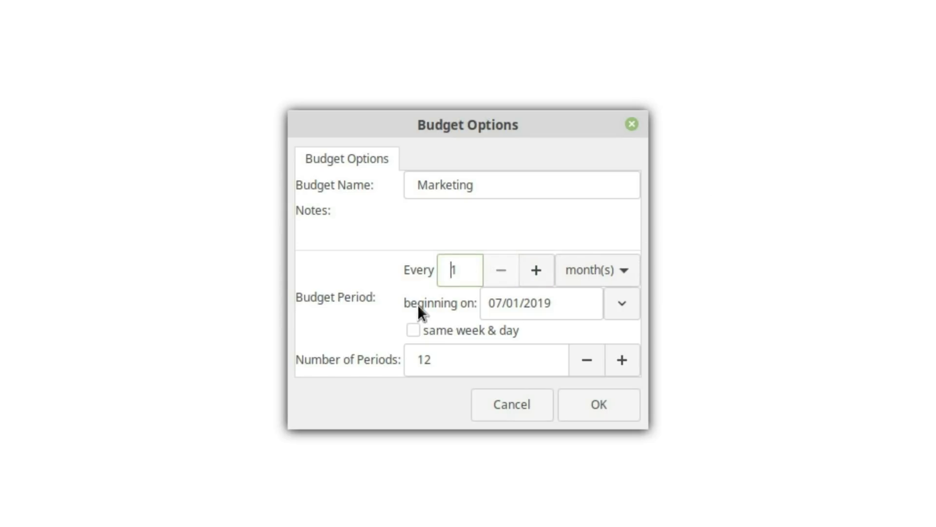
left_click(620, 305)
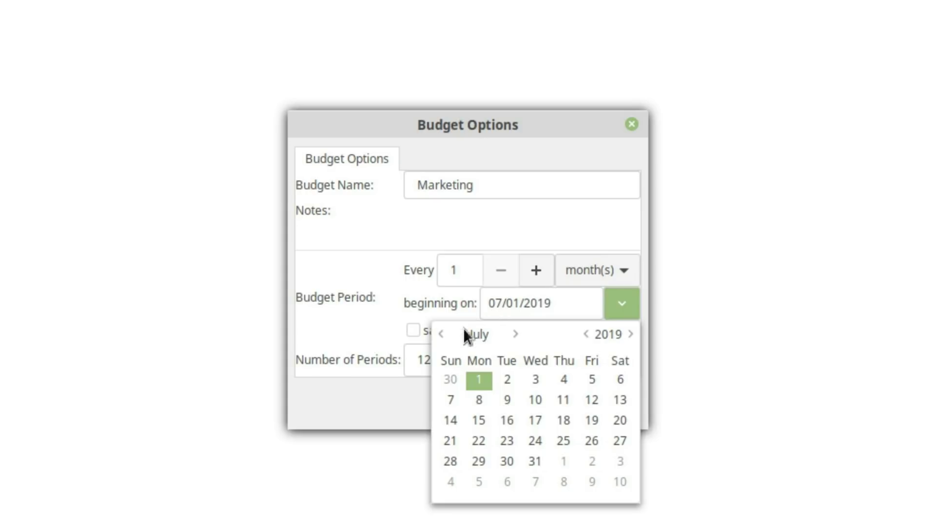
left_click(442, 334)
left_click(442, 332)
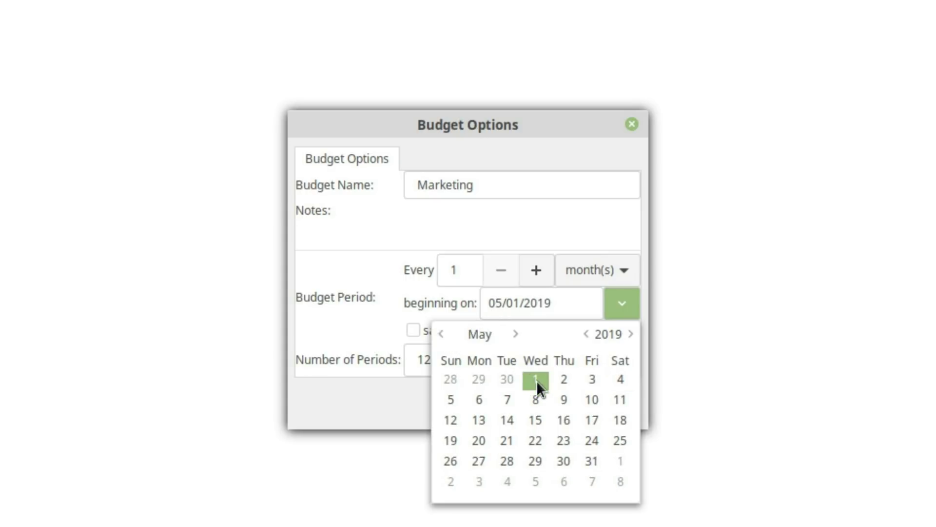
left_click(339, 318)
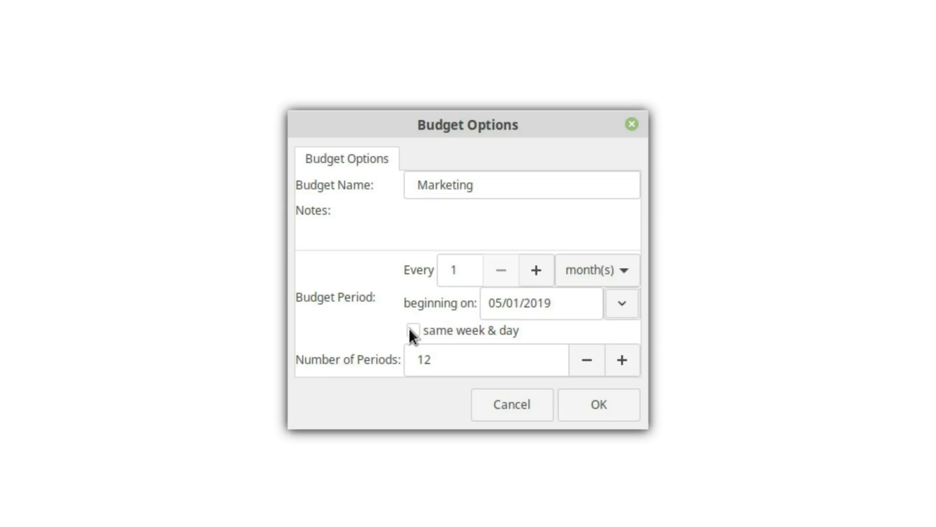
mouse_move(411, 331)
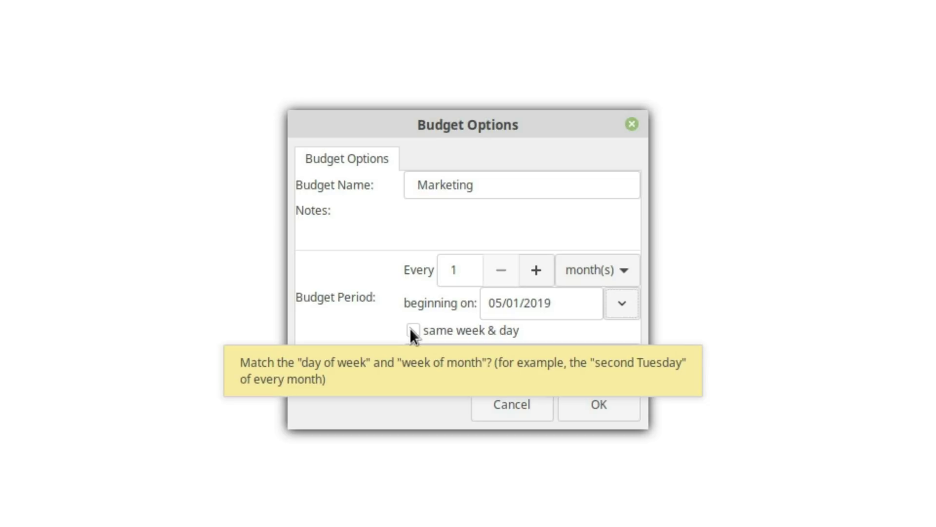
- Enable same week & day matching for the Marketing budget, set the number of periods to 8, and apply the options
left_click(413, 330)
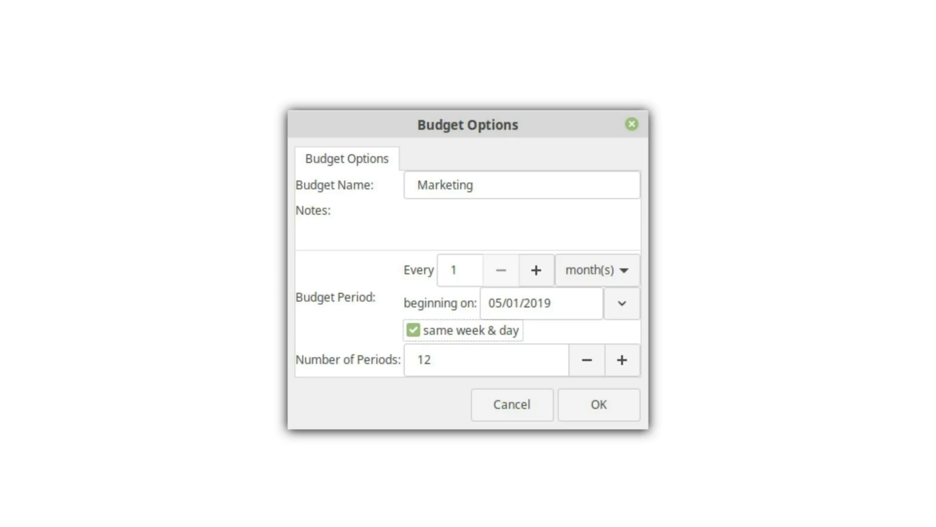
left_click(586, 358)
left_click(587, 359)
left_click(587, 359)
left_click(586, 360)
left_click(583, 404)
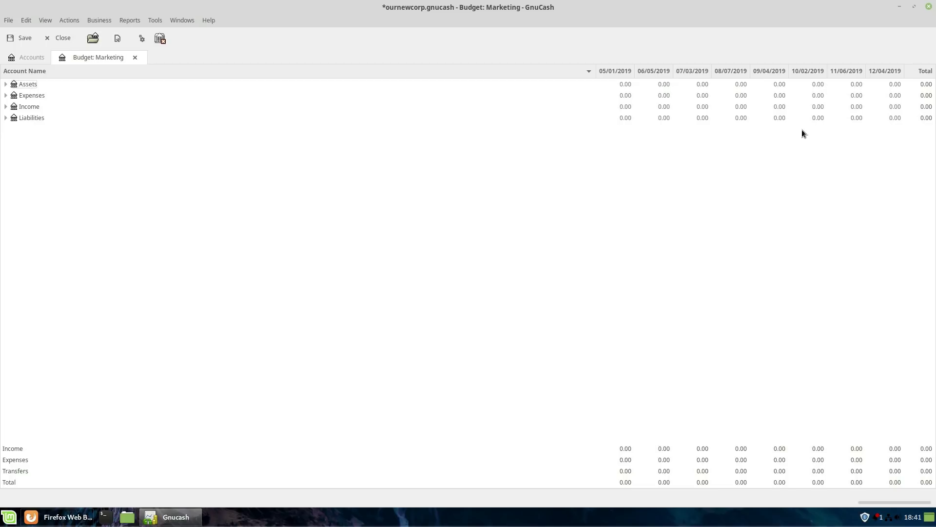
- Estimate budget values for the Marketing account under Expenses from past transactions, starting 05/01/2019 with 1 significant digit
left_click(144, 39)
left_click(493, 291)
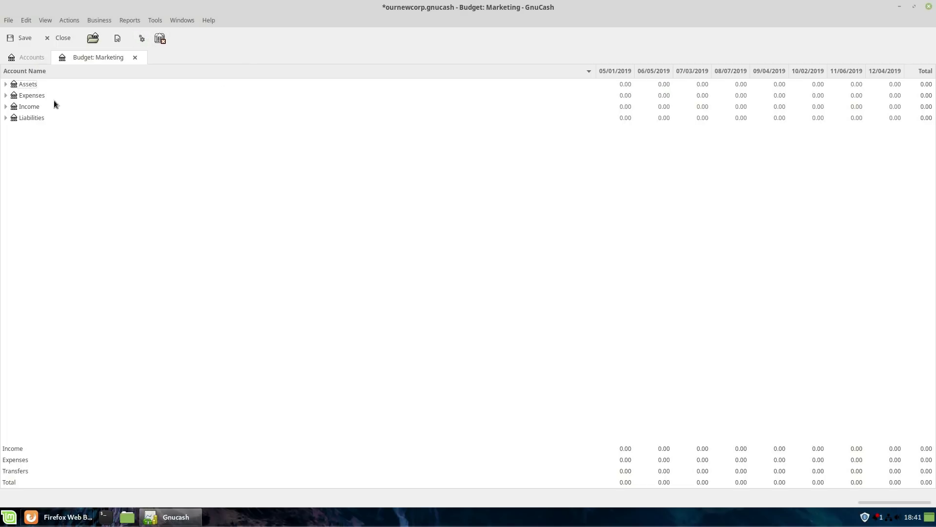
left_click(6, 95)
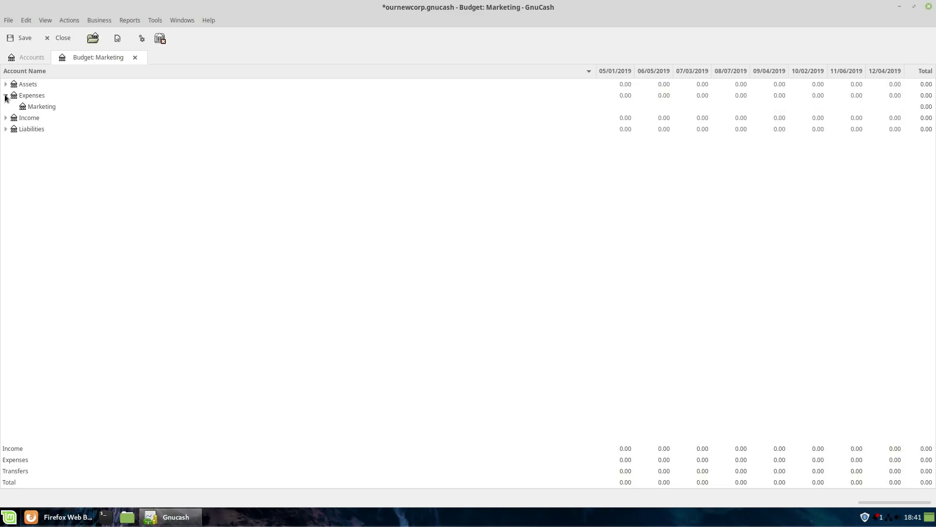
left_click(37, 107)
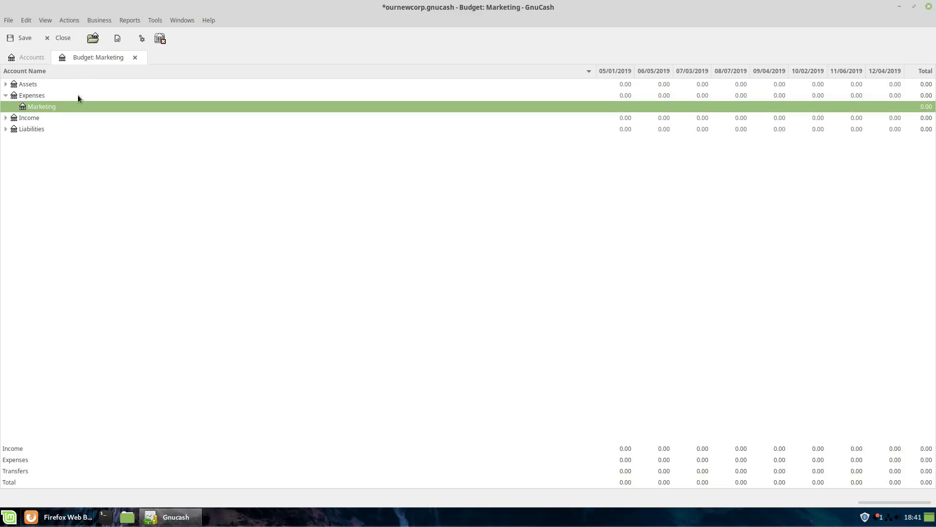
left_click(142, 39)
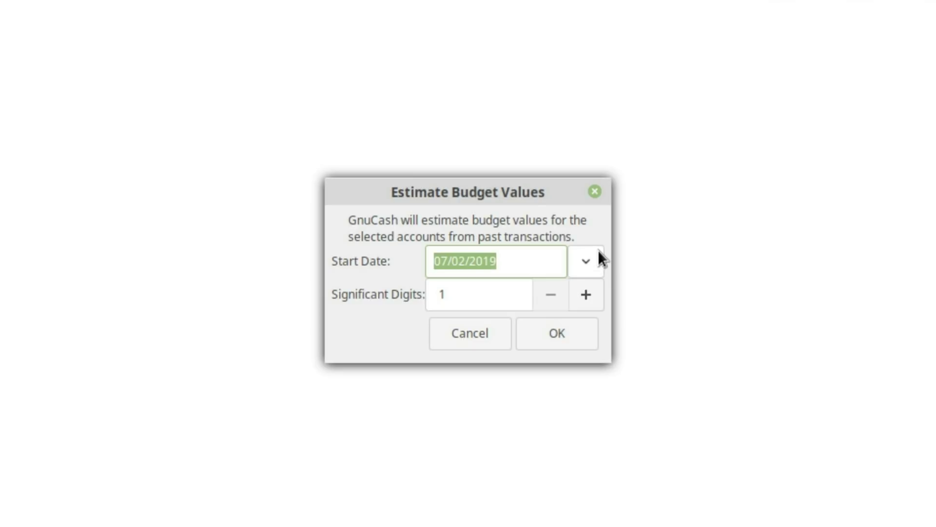
left_click(586, 263)
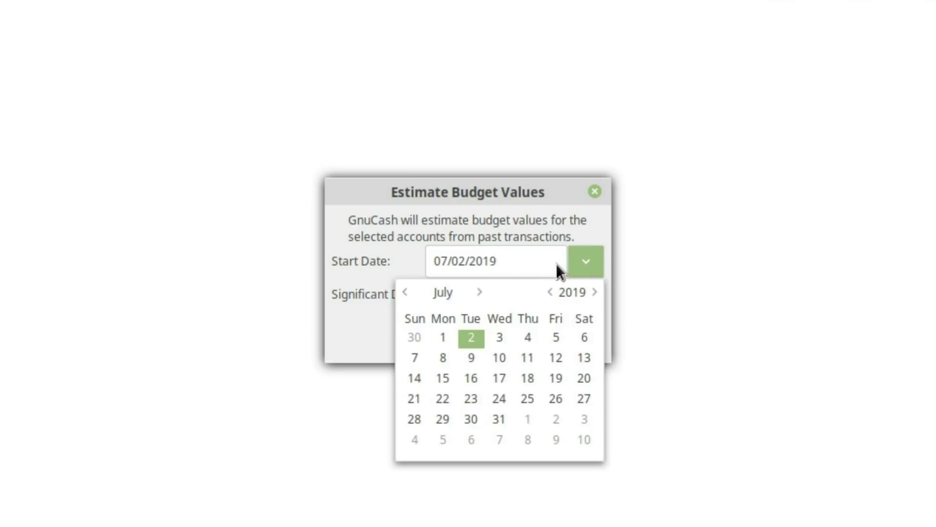
left_click(391, 287)
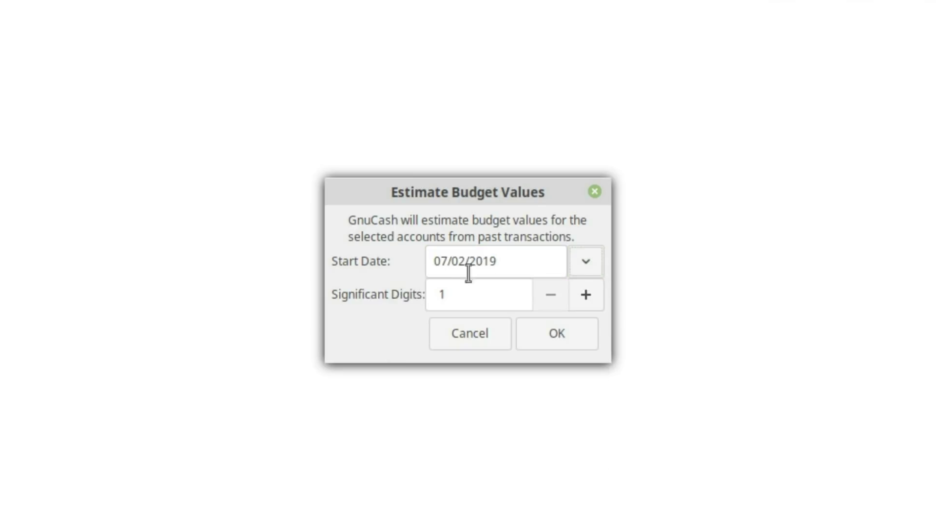
left_click(586, 258)
left_click(406, 288)
left_click(405, 288)
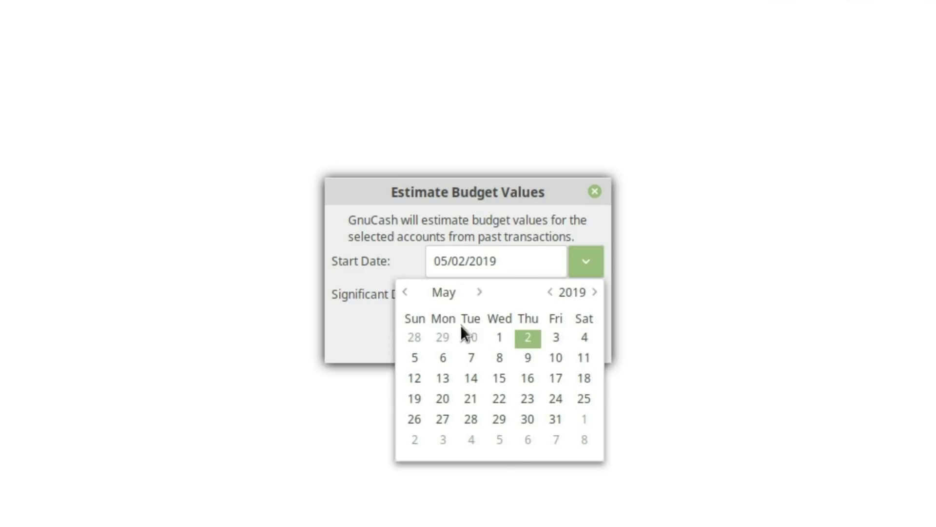
left_click(498, 337)
left_click(349, 339)
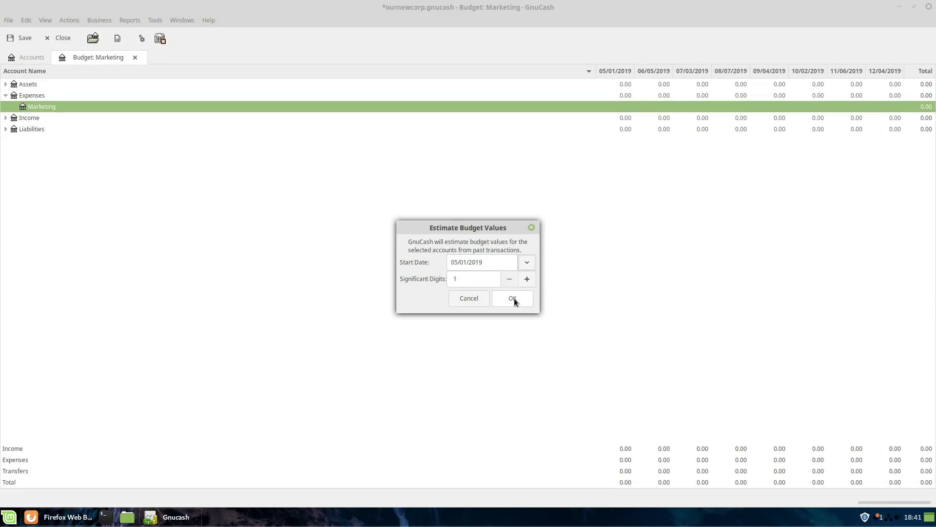
left_click(513, 298)
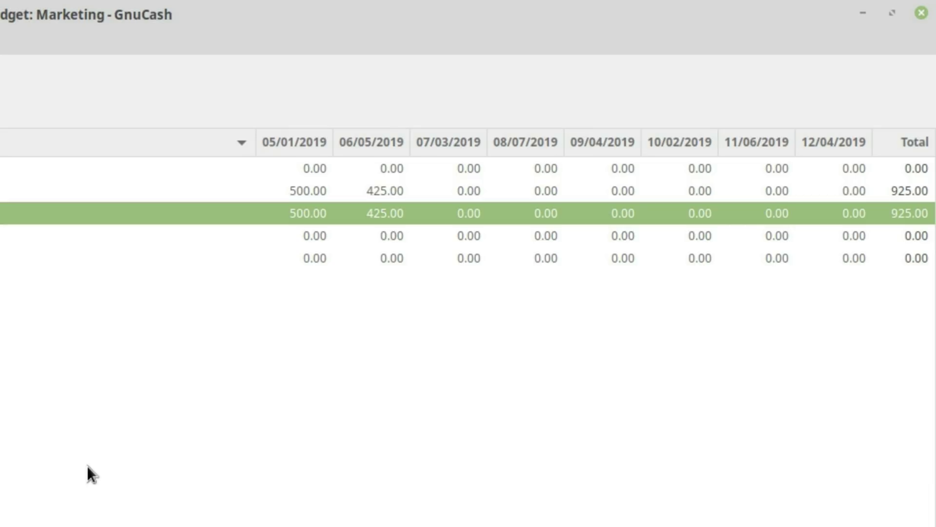
- Set the Marketing account's budget to 425 in every period from 05/01/2019 through 12/04/2019
left_click(309, 213)
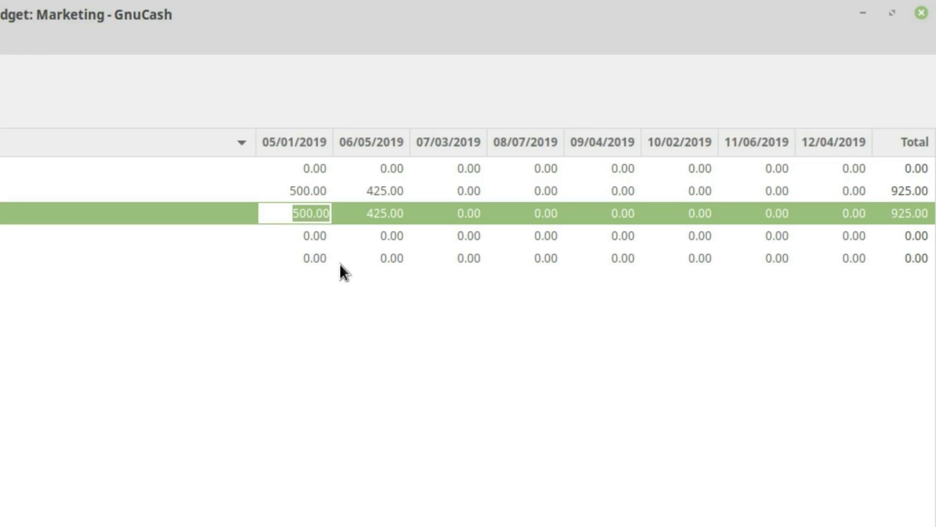
type("425")
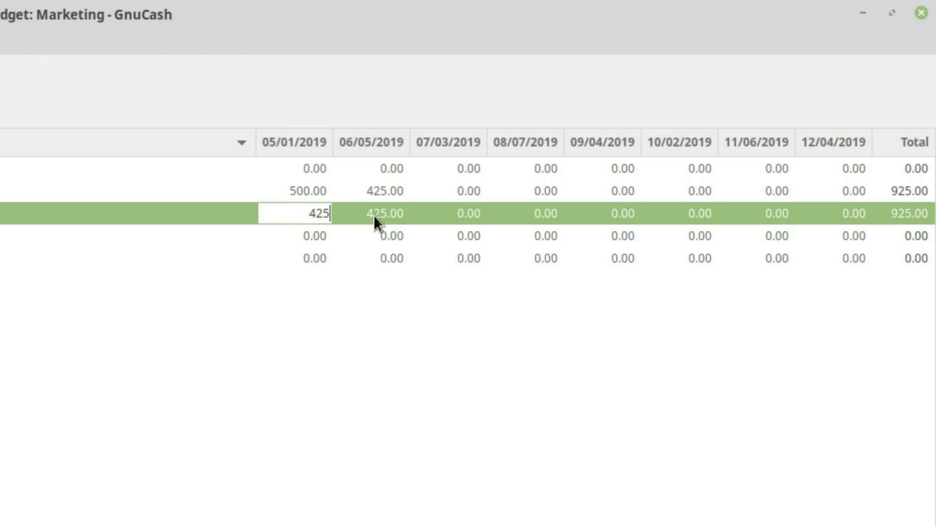
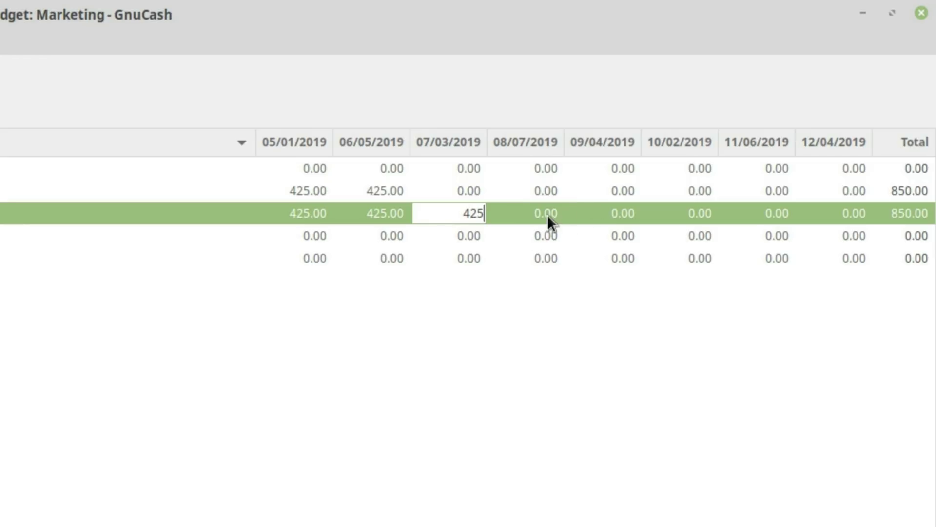
type("425")
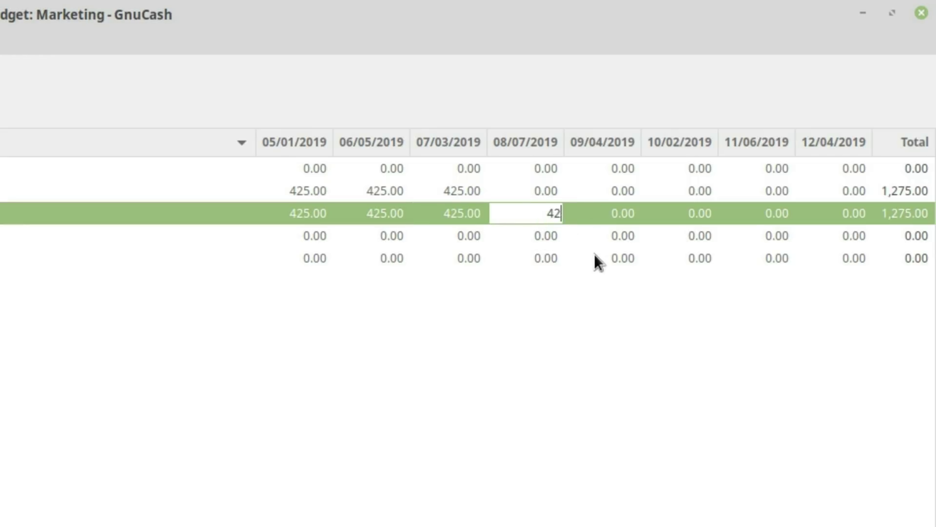
left_click(617, 217)
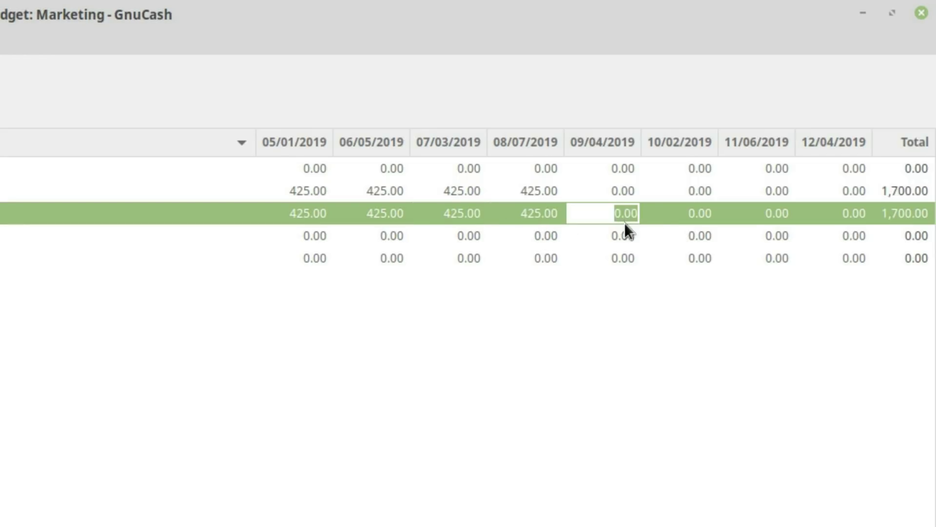
type("425")
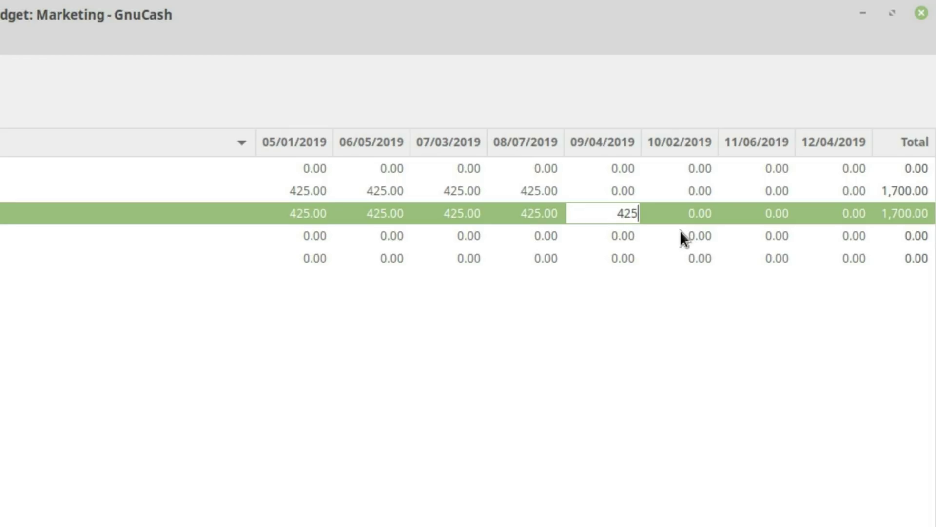
left_click(706, 201)
left_click(703, 211)
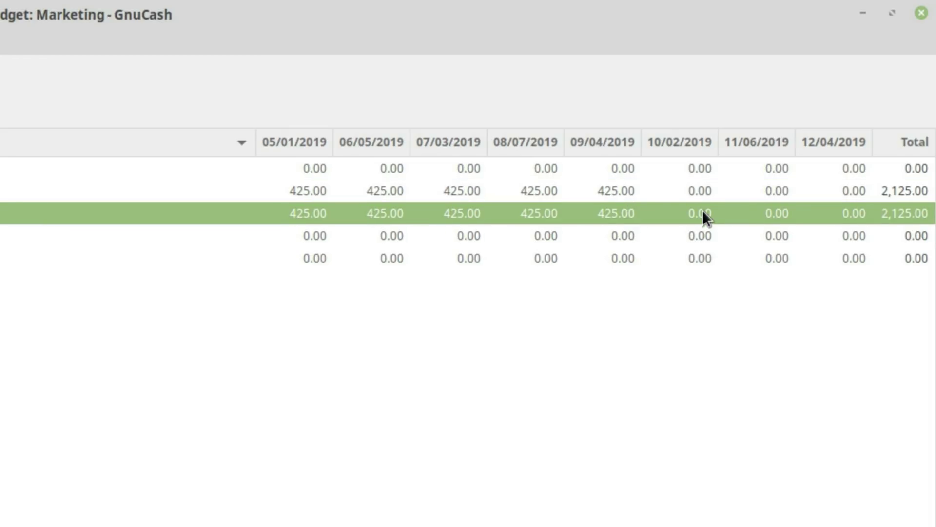
left_click(703, 210)
key("BackSpace")
type("425")
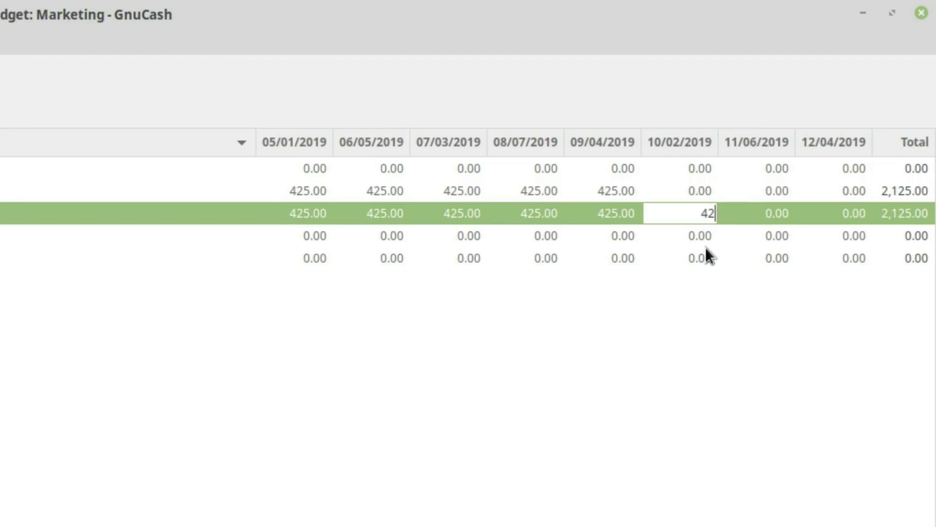
left_click(774, 209)
type("425")
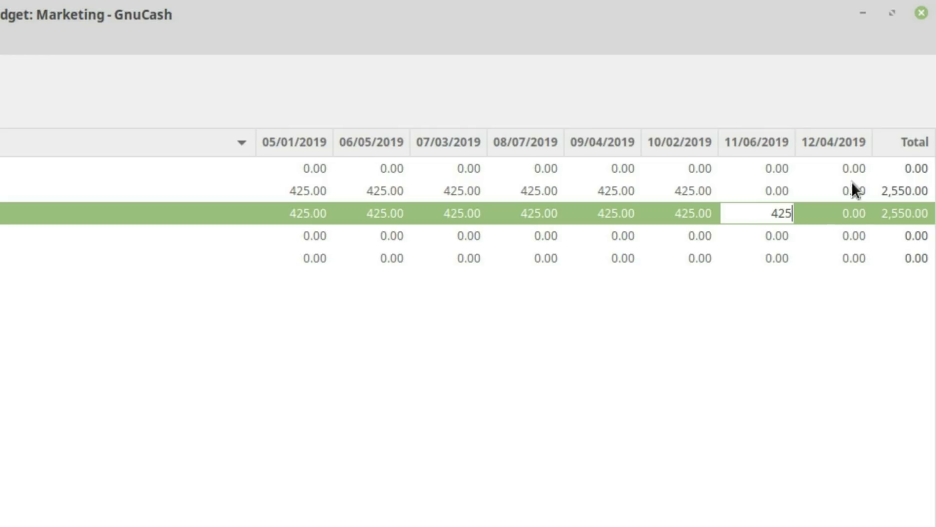
left_click(856, 213)
type("42")
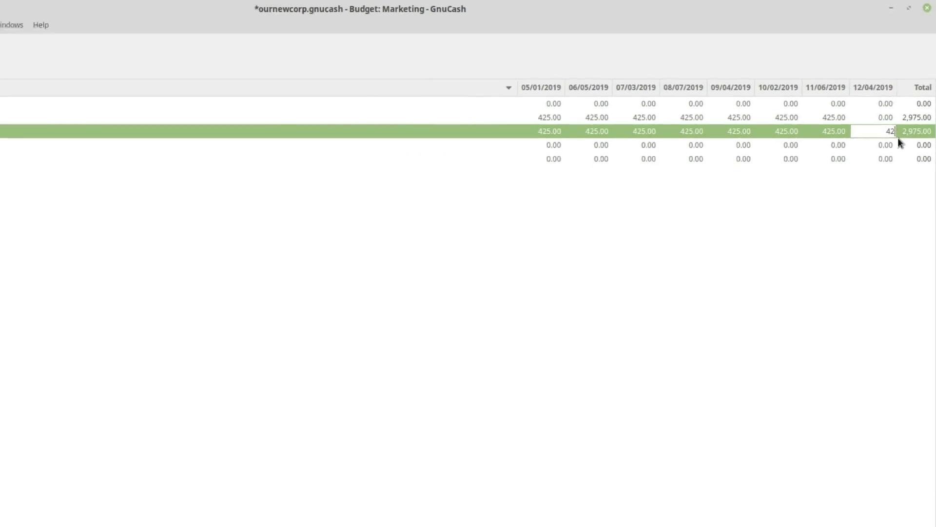
type("5")
left_click(840, 239)
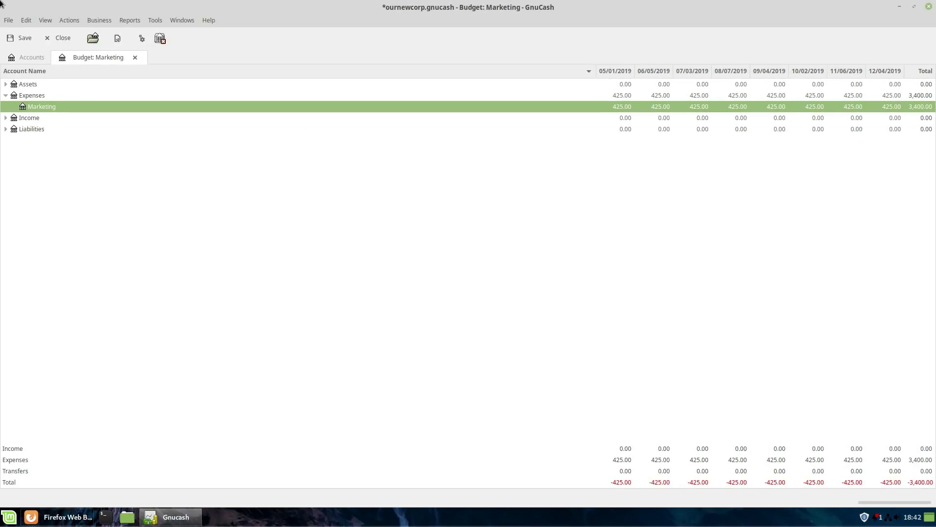
- Generate the Budget Report and examine its period dates and the budgeted against actual Marketing amounts
left_click(133, 20)
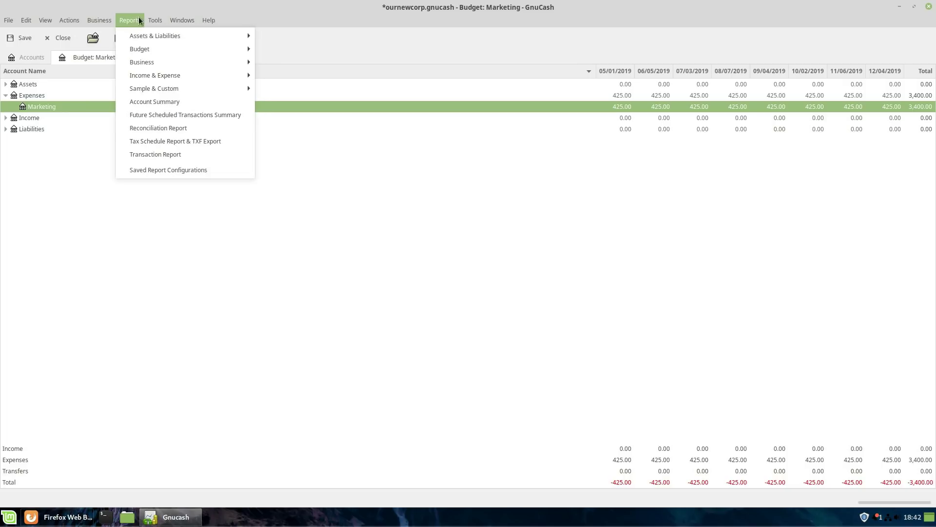
mouse_move(222, 50)
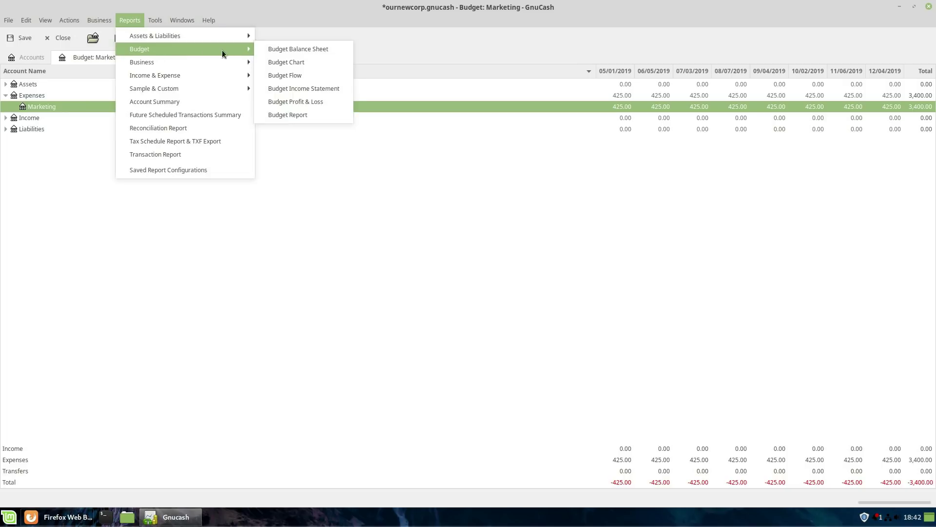
left_click(289, 116)
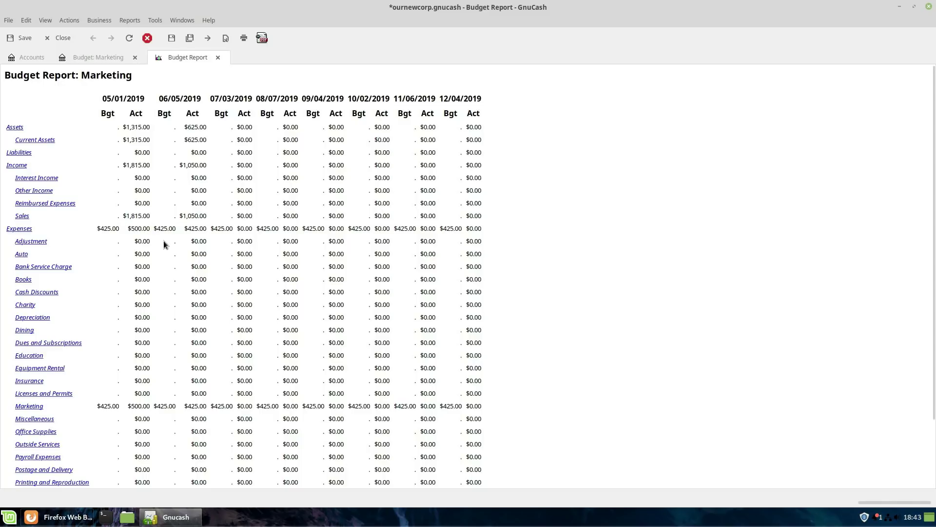
left_click_drag(98, 98, 344, 99)
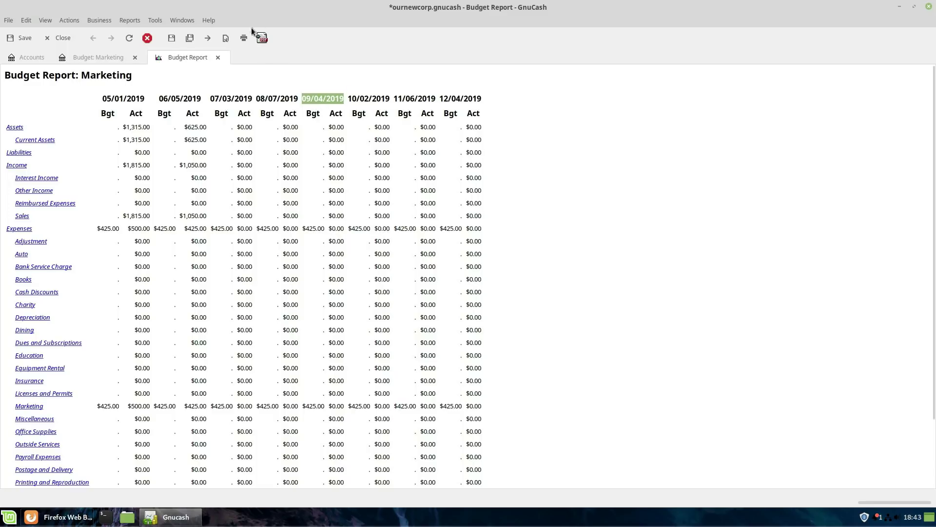
- Turn off same week & day matching in the Marketing budget's options and save the file
left_click(87, 55)
left_click(117, 38)
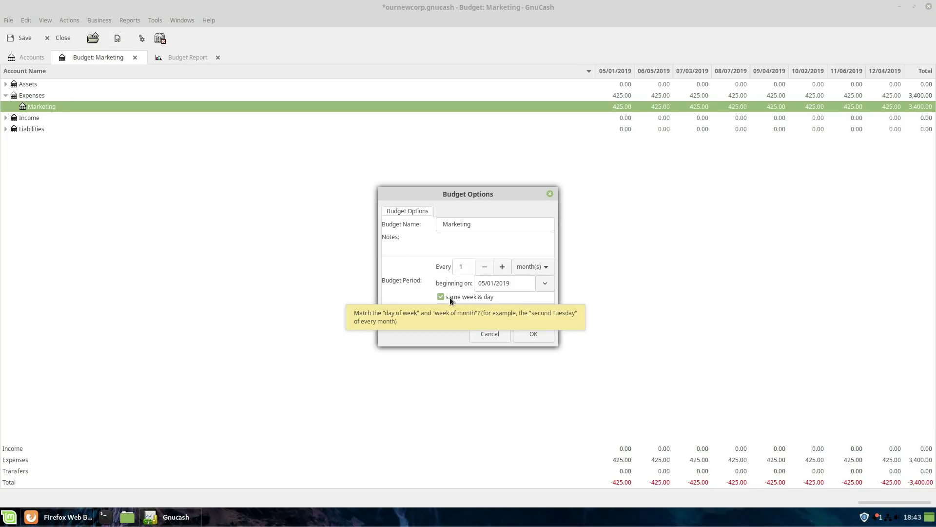
left_click(449, 297)
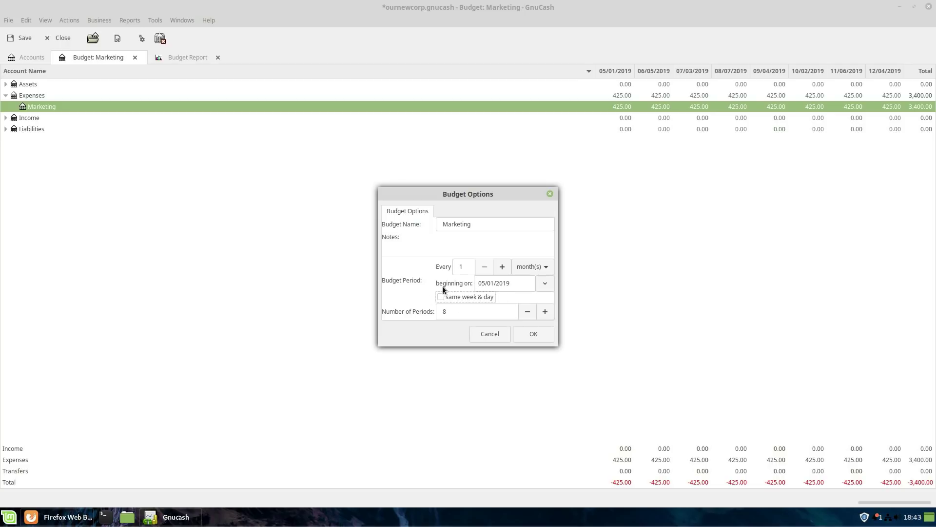
left_click(535, 334)
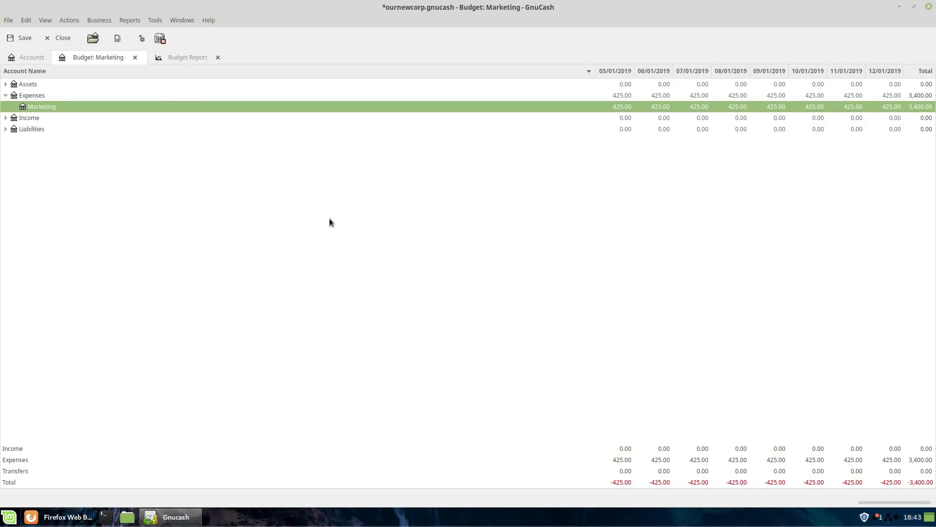
left_click(19, 39)
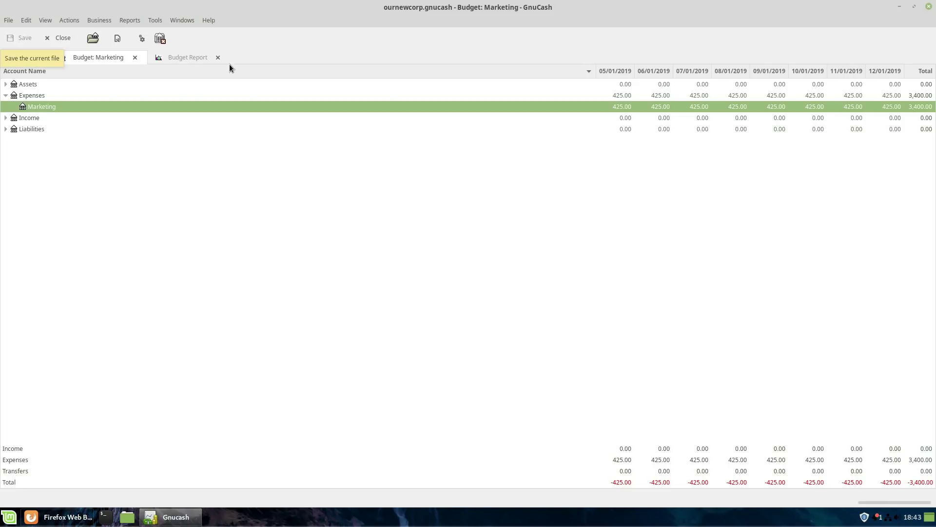
- Reload the Budget Report, compare budgeted and actual Marketing expenses for each month, and close the report
left_click(197, 58)
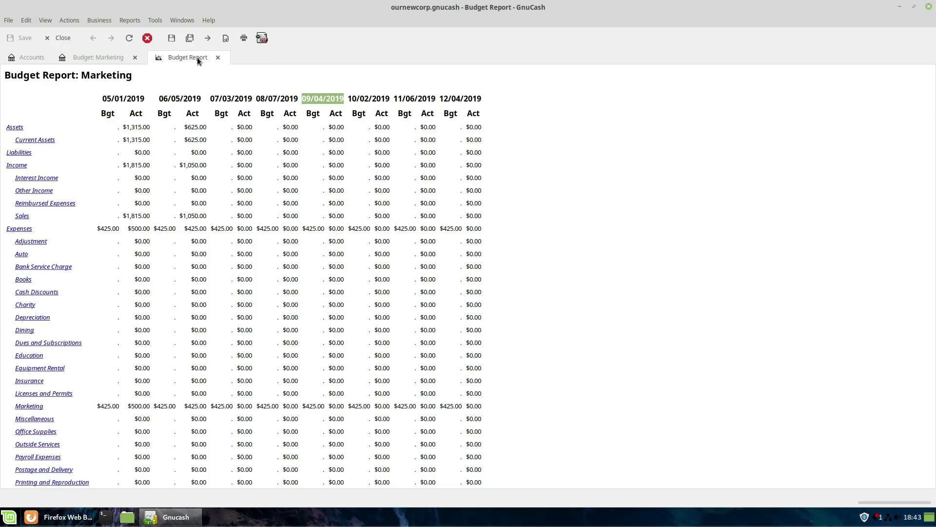
left_click(127, 41)
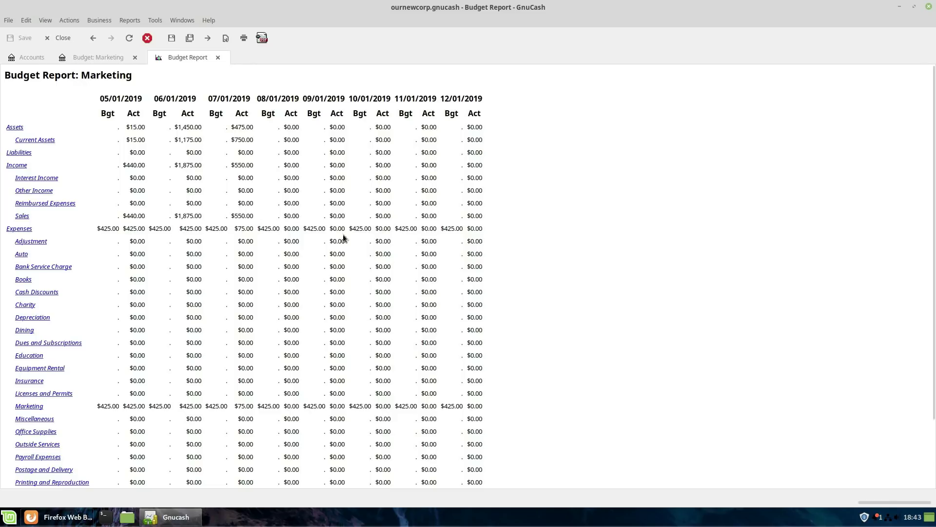
left_click(217, 58)
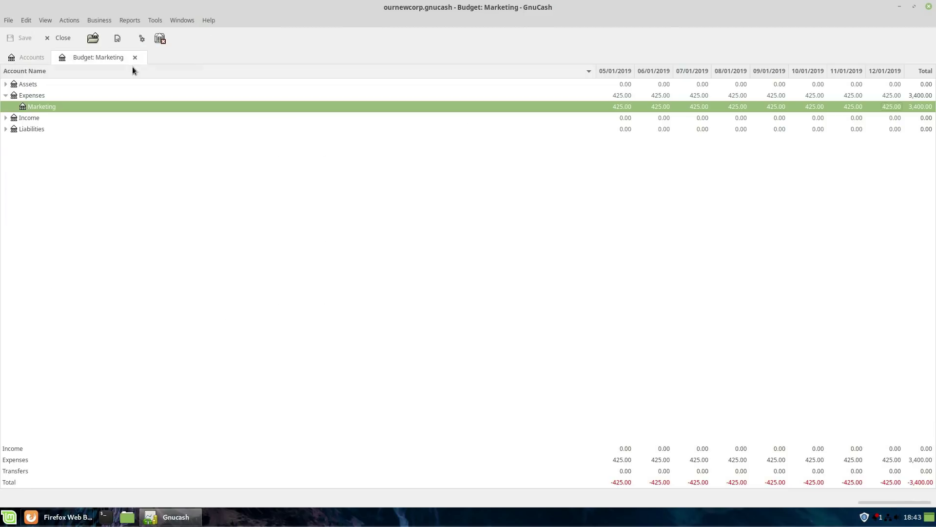
- Review the Marketing budget's period options and close them without making changes
left_click(117, 43)
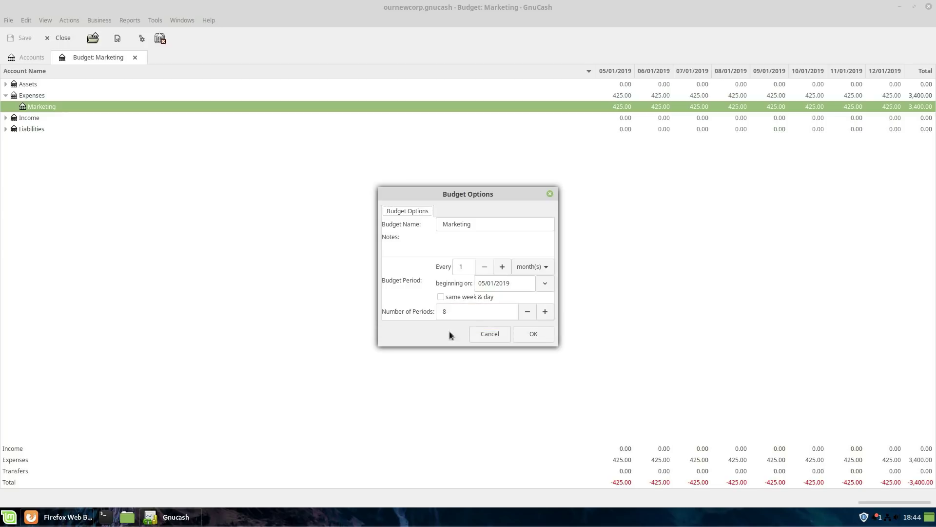
left_click(489, 334)
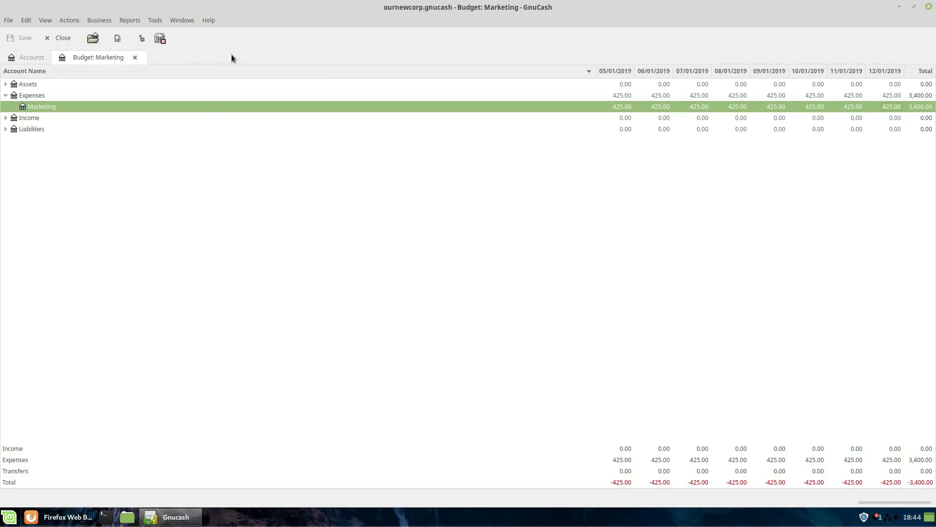
- Generate the Budget Balance Sheet and review its unallocated assets, liabilities and equity figures
left_click(136, 23)
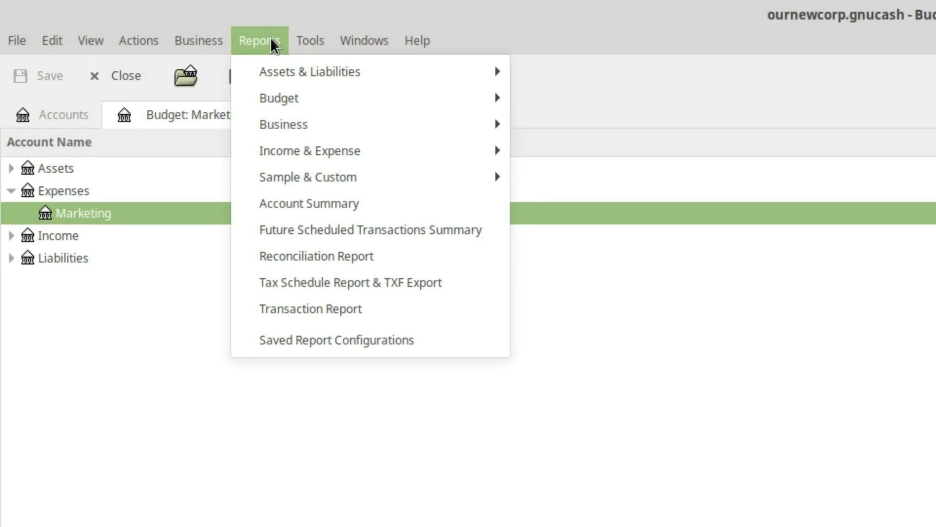
mouse_move(500, 97)
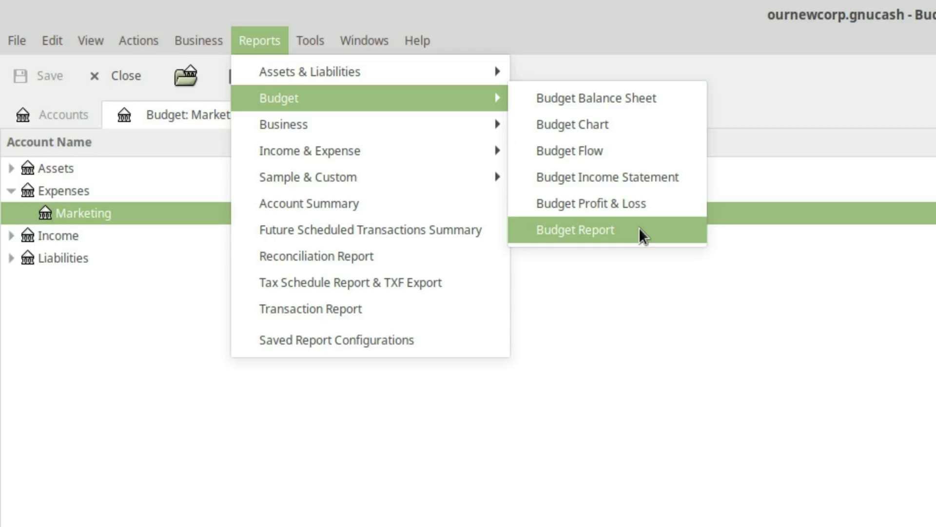
left_click(651, 97)
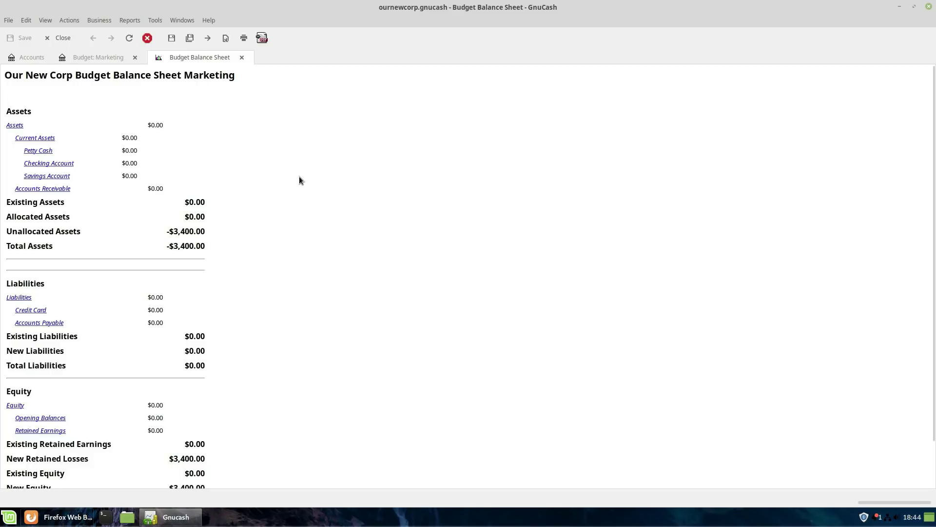
scroll(299, 179, "down", 3)
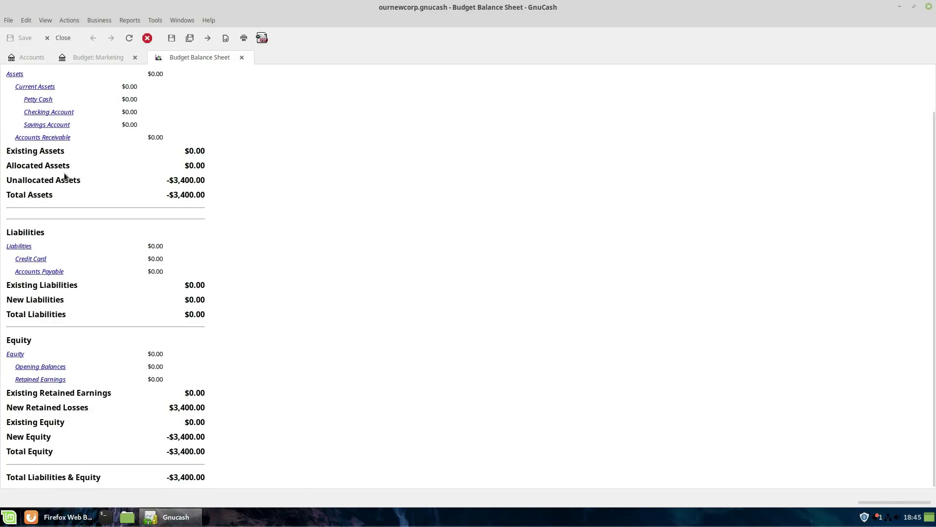
left_click_drag(203, 180, 158, 175)
left_click(182, 177)
scroll(296, 234, "up", 1)
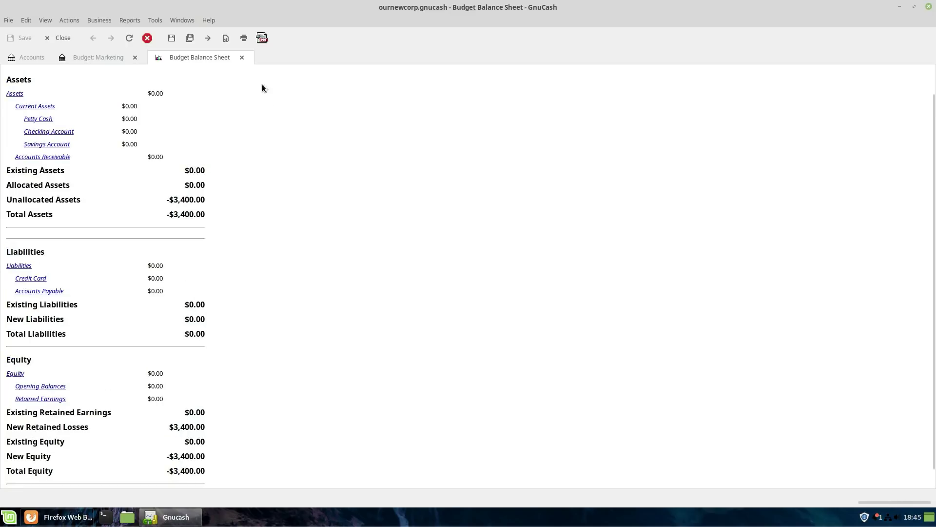
- Limit the Budget Balance Sheet to the Marketing expense account in its report options, review the result and close the report
left_click(227, 38)
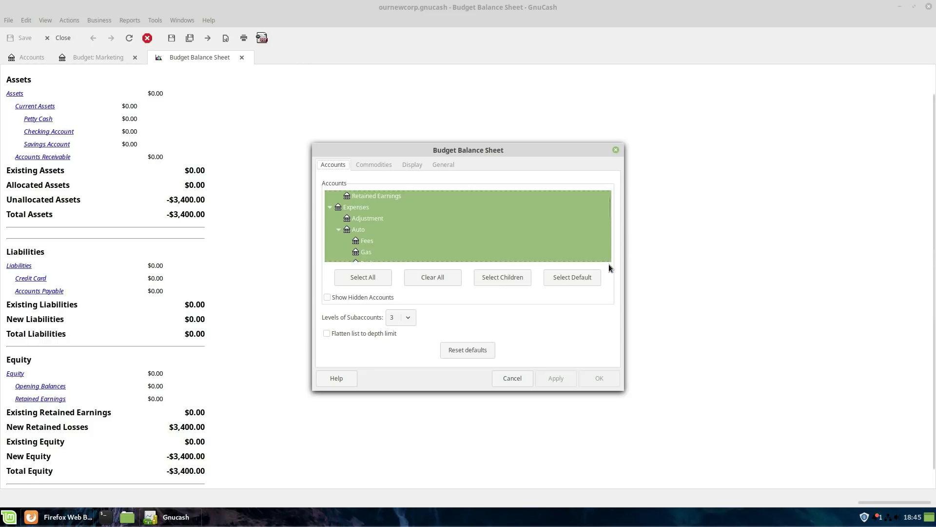
left_click(661, 435)
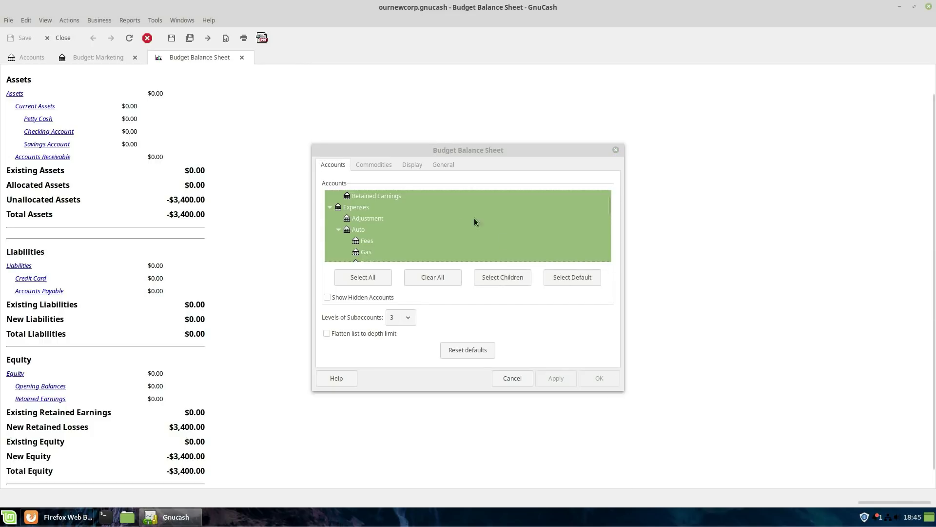
scroll(461, 208, "down", 5)
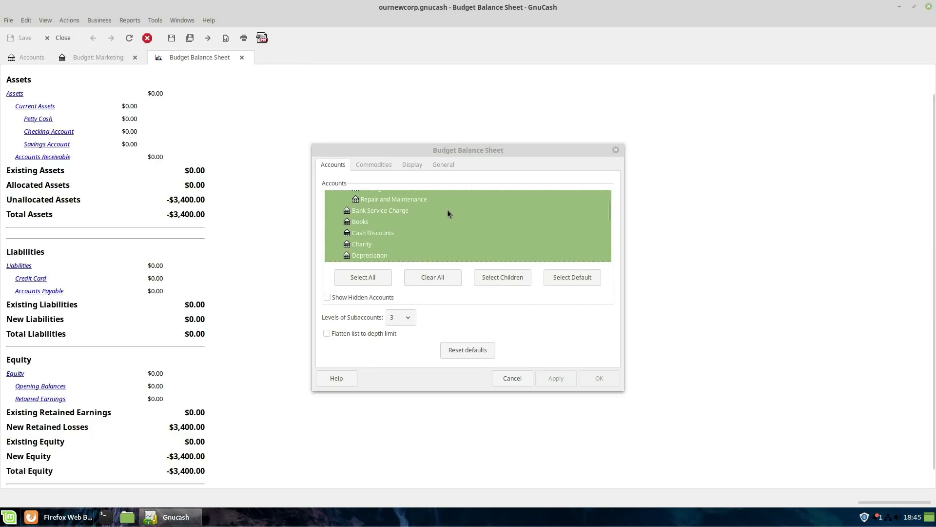
scroll(447, 209, "down", 5)
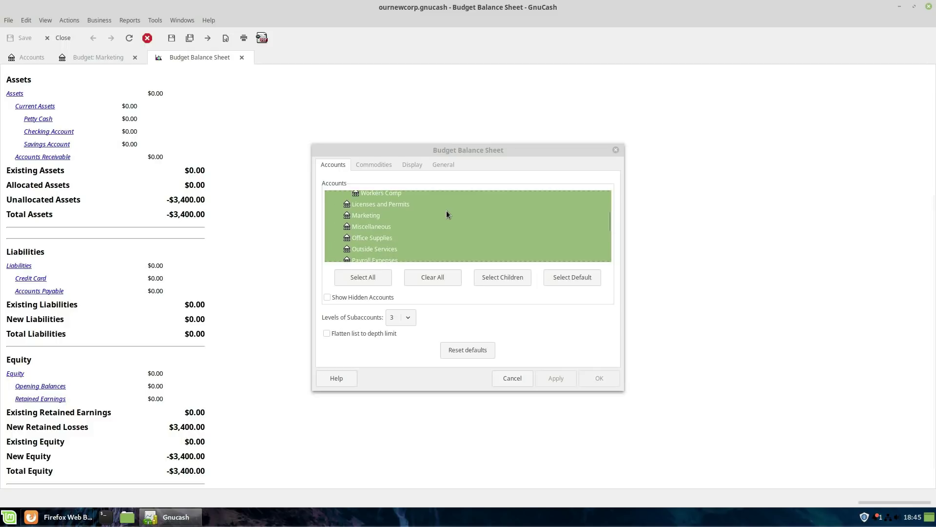
left_click(374, 218)
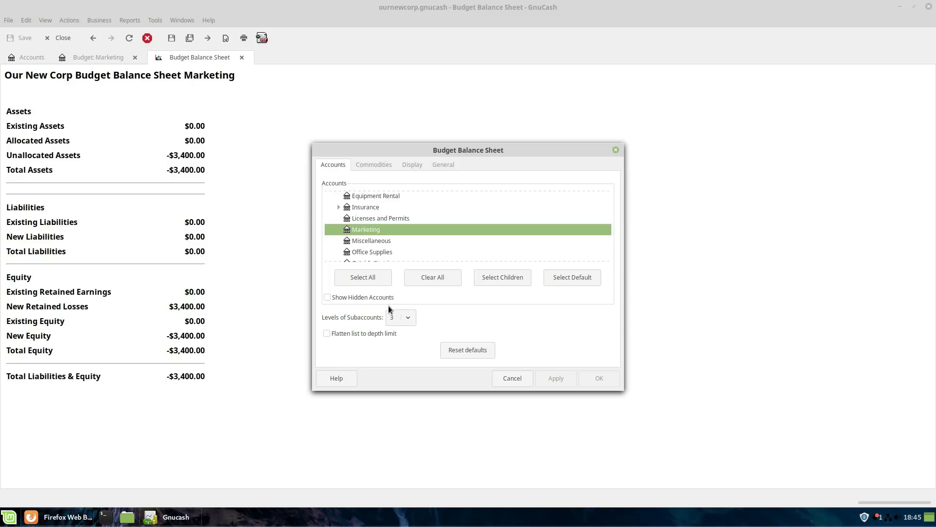
left_click(518, 380)
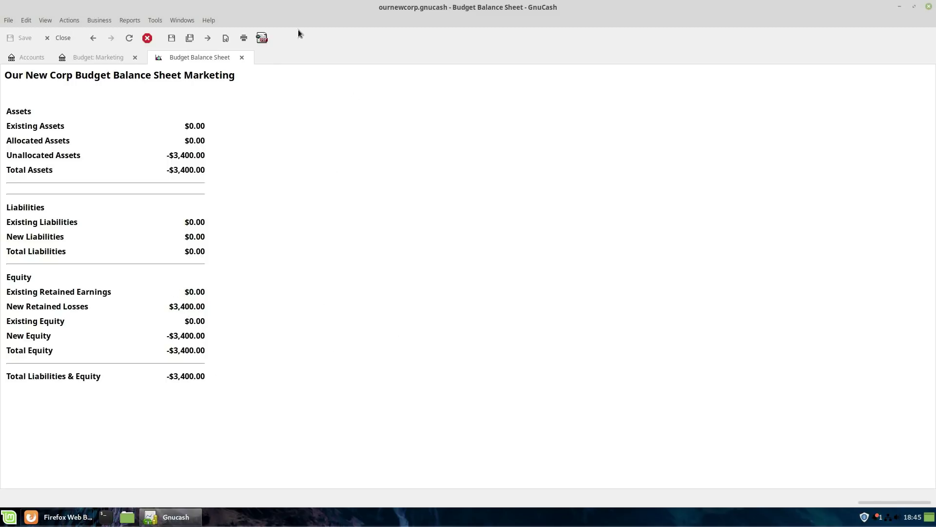
left_click(241, 58)
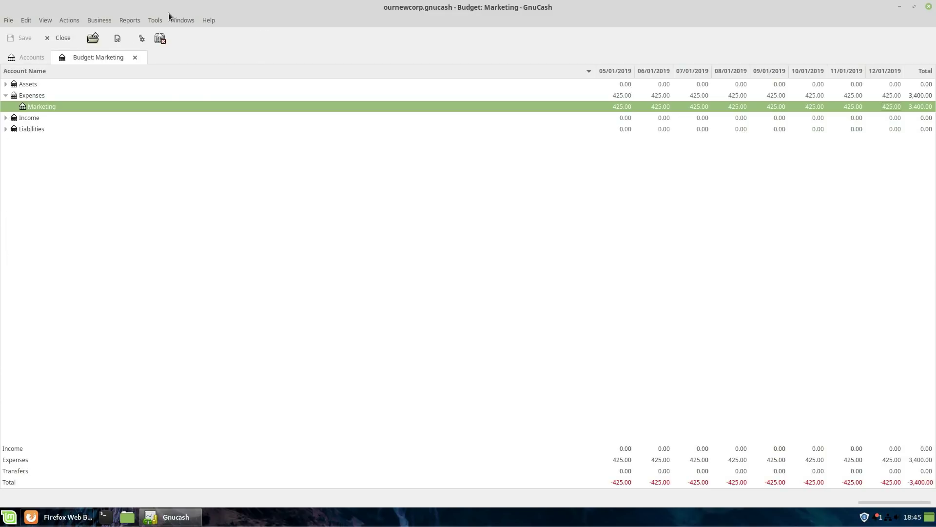
- Generate the Budget Chart report for the budget
left_click(157, 20)
mouse_move(137, 23)
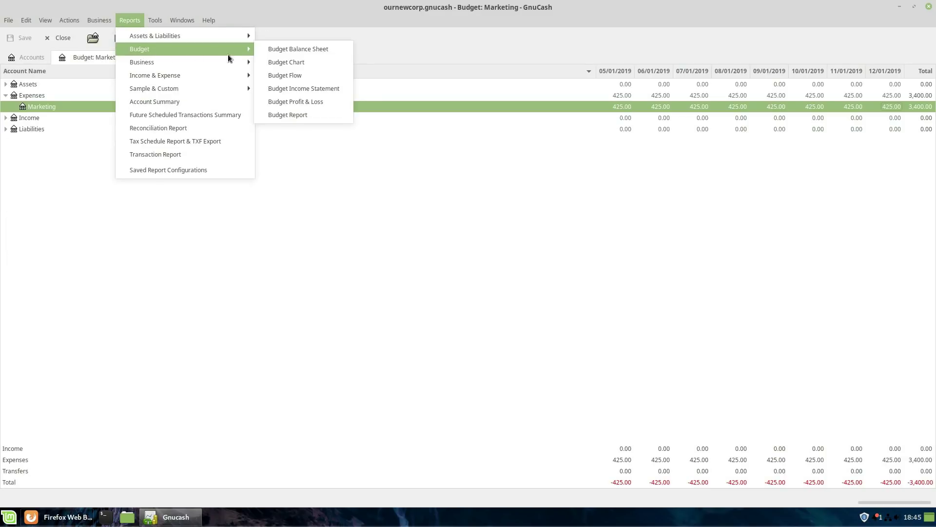
mouse_move(251, 48)
left_click(282, 61)
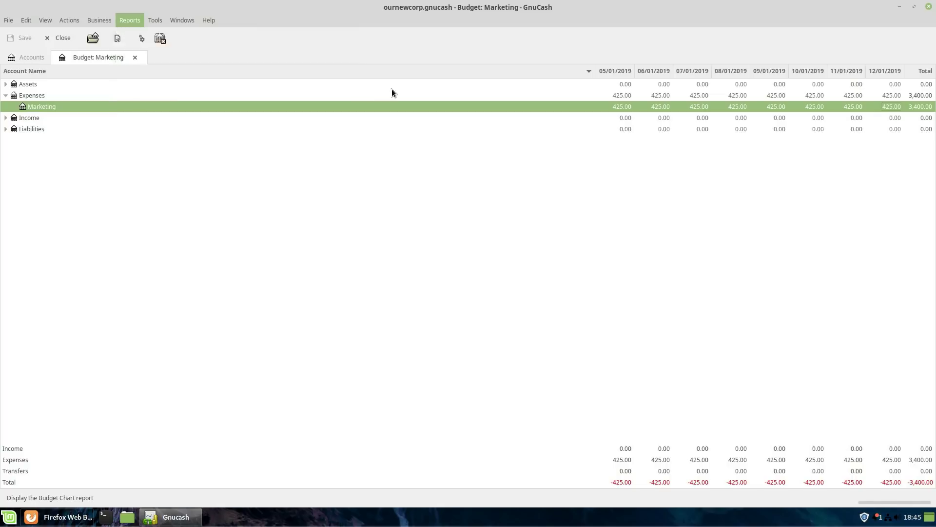
mouse_move(751, 276)
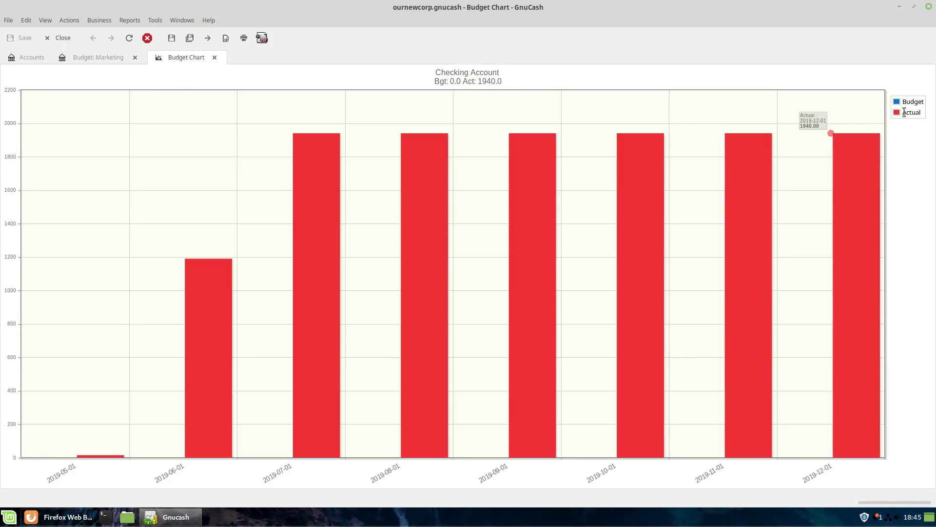
- Restrict the Budget Chart to the Marketing account under Expenses, keeping the Marketing budget selected, and close the report options
left_click(226, 38)
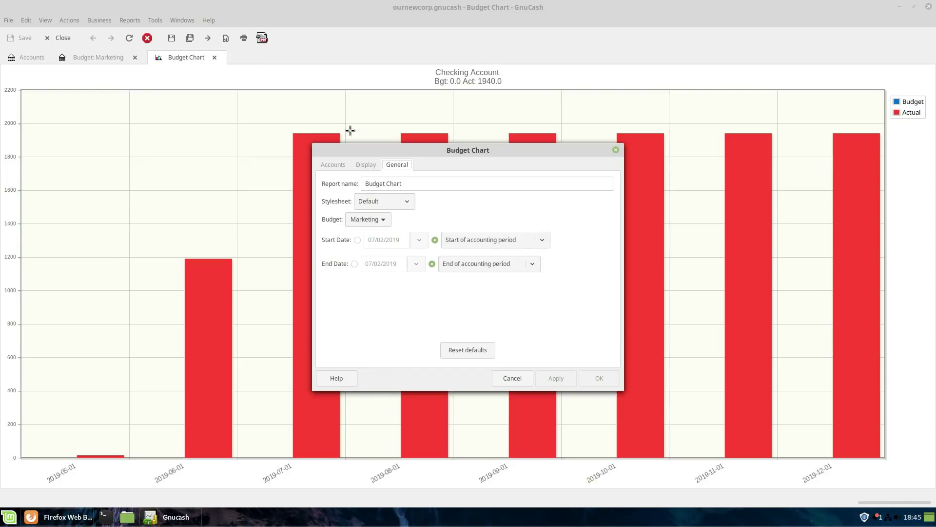
left_click(385, 221)
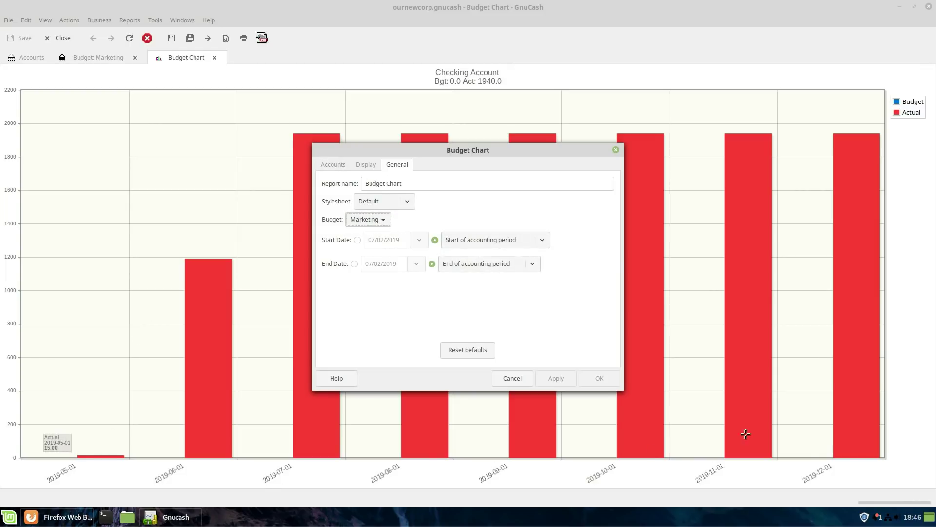
left_click(337, 165)
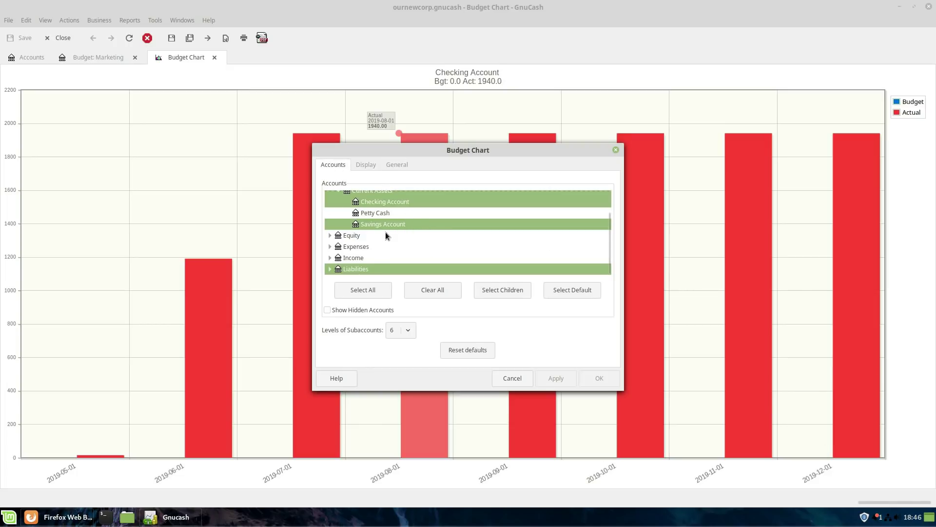
scroll(434, 240, "up", 2)
scroll(435, 240, "down", 2)
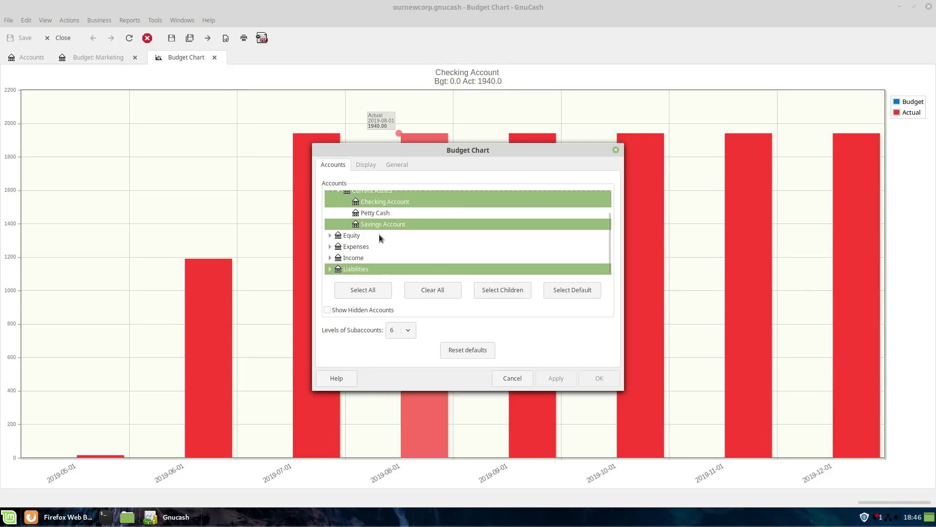
left_click(330, 246)
scroll(402, 242, "down", 2)
scroll(402, 243, "down", 5)
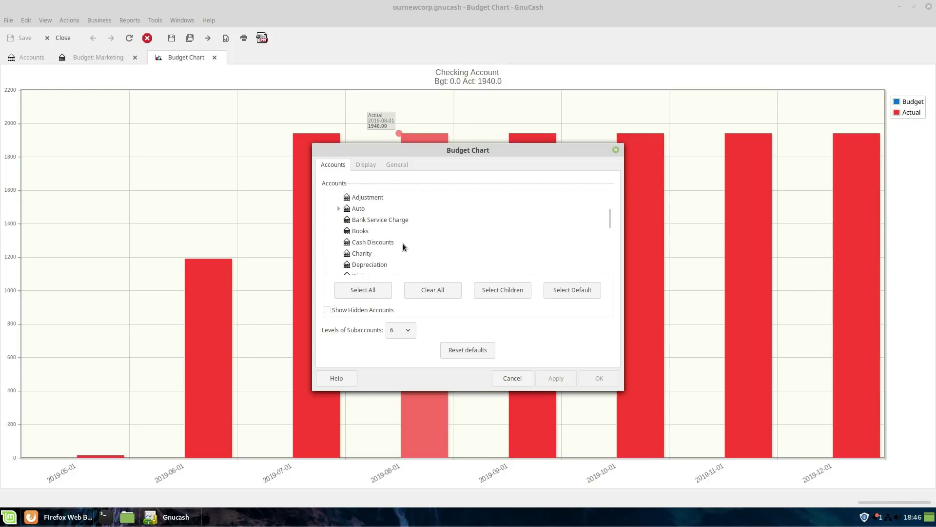
scroll(399, 247, "down", 1)
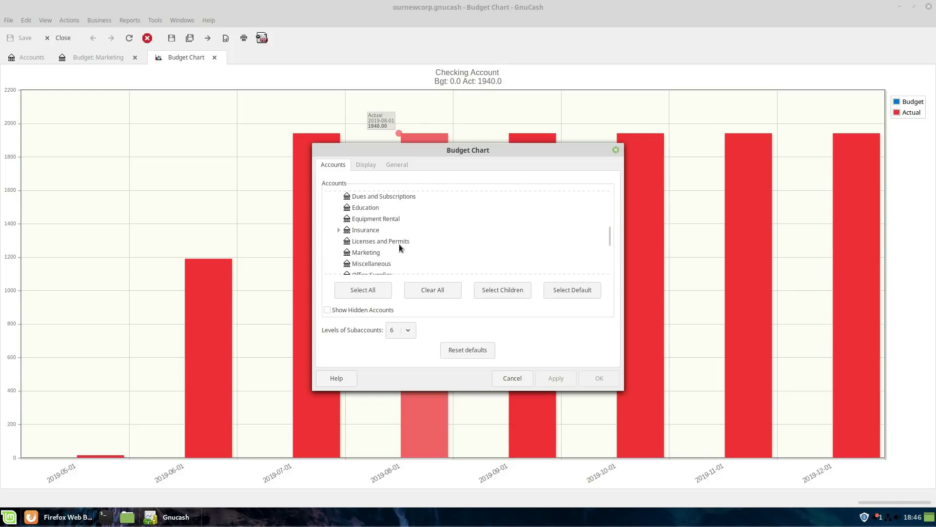
left_click(364, 252)
left_click(555, 374)
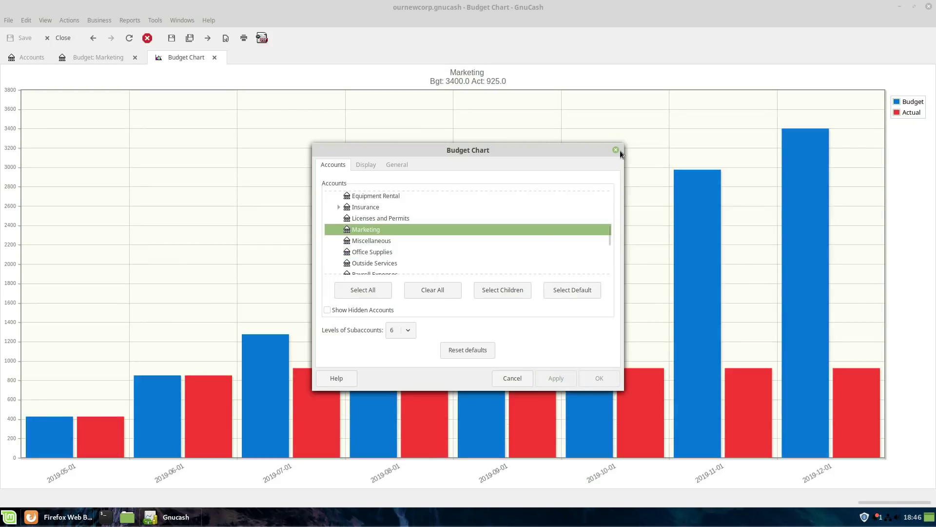
left_click(616, 150)
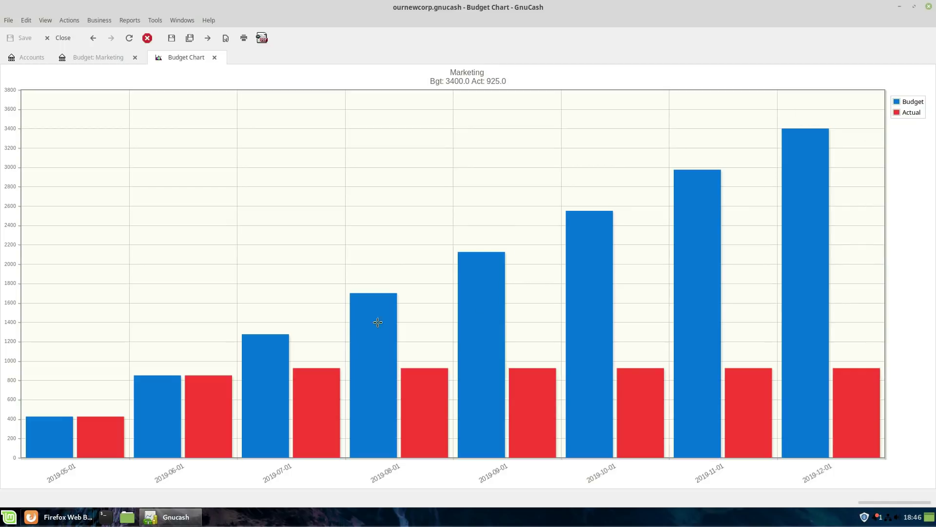
- Turn off Running Sum in the Budget Chart's display options so each month is plotted separately
mouse_move(148, 399)
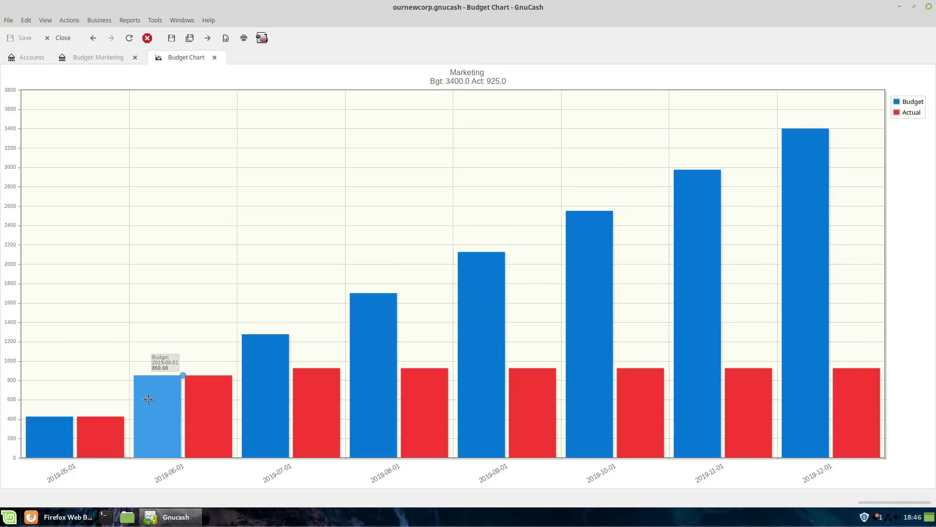
mouse_move(381, 330)
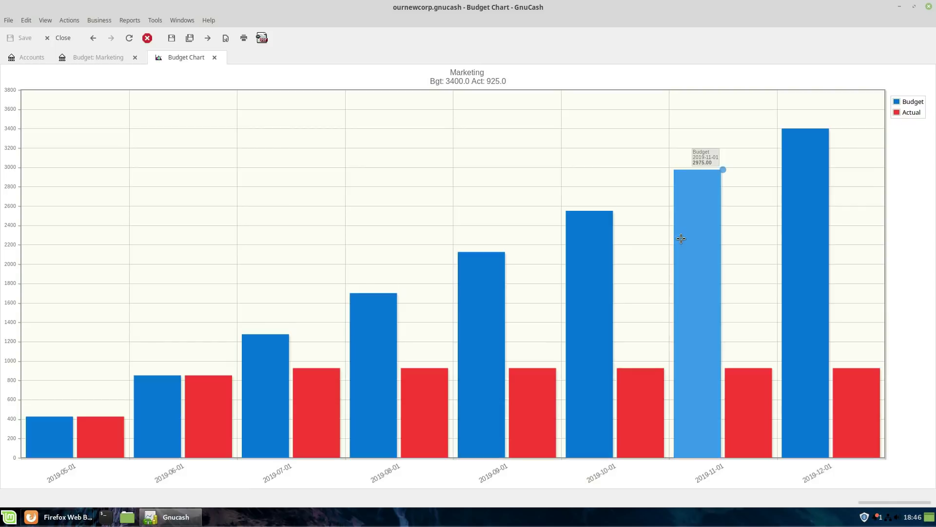
mouse_move(796, 211)
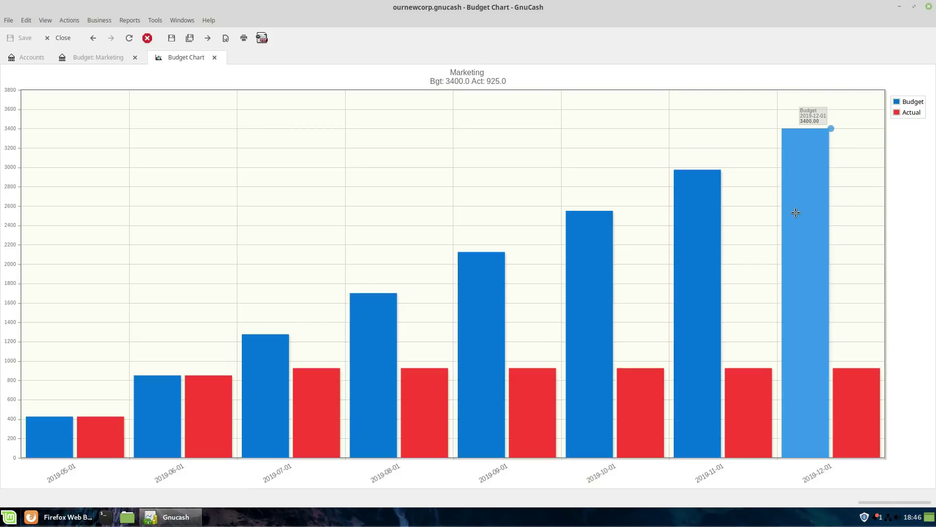
left_click(225, 42)
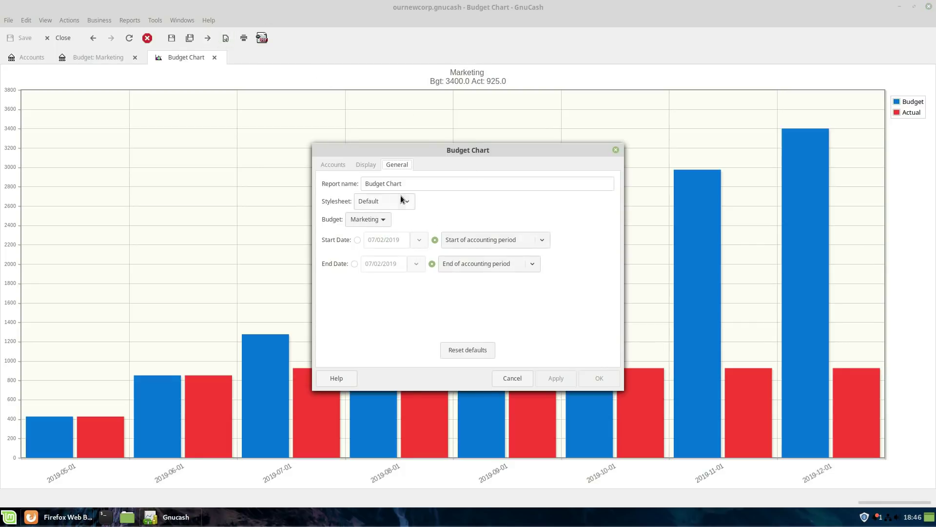
left_click(364, 164)
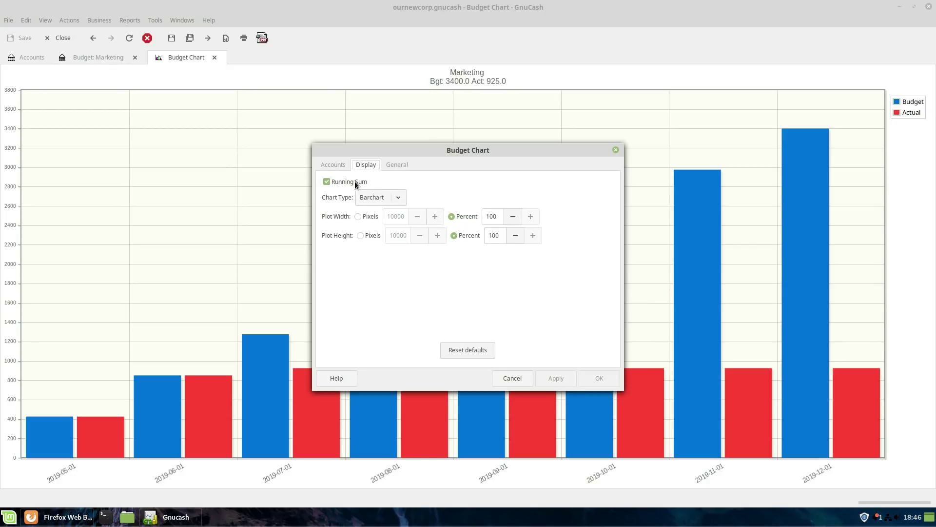
left_click(338, 183)
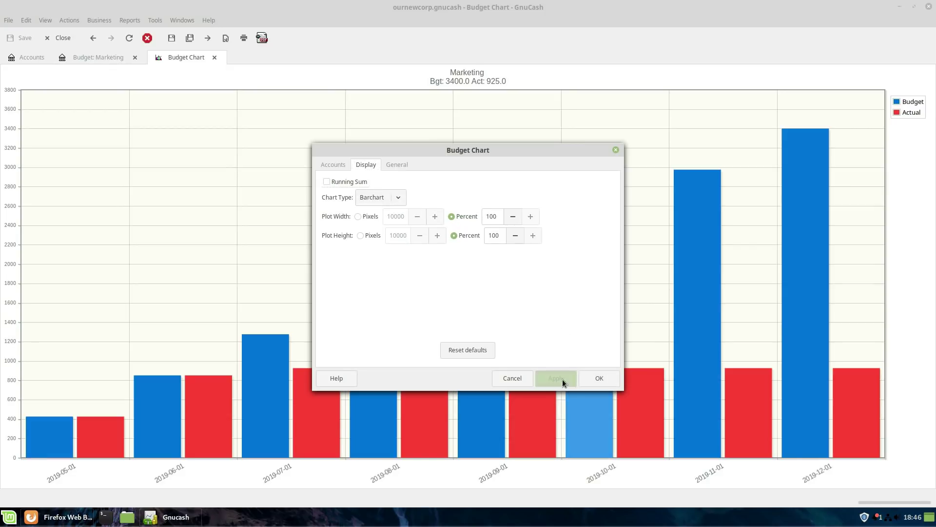
left_click(562, 379)
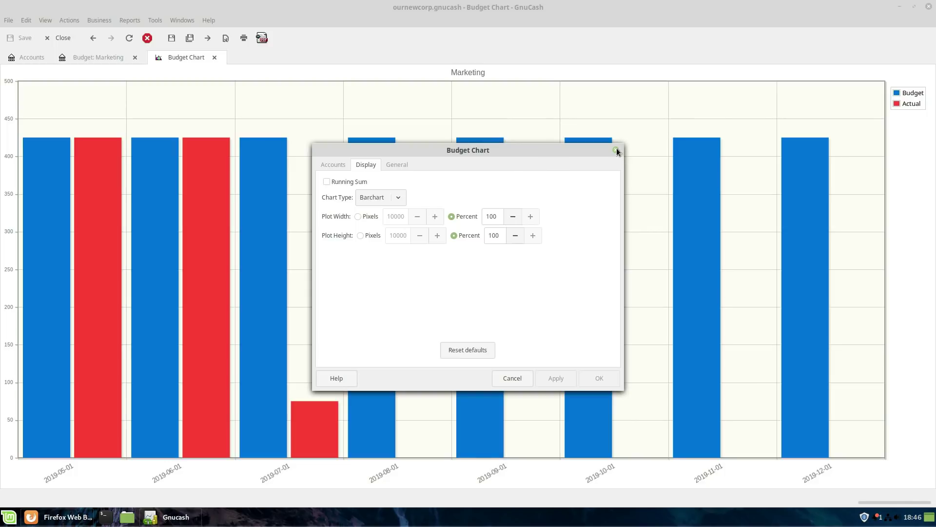
- Change the Budget Chart's chart type to Linechart and apply it
left_click(399, 197)
left_click(383, 225)
left_click(601, 378)
left_click(557, 378)
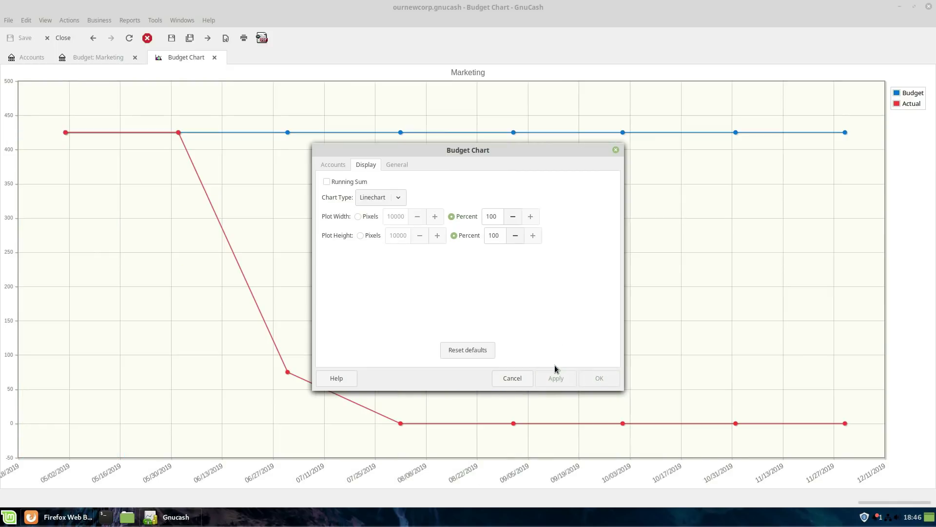
- Set the Budget Chart's type back to Barchart, apply it and close the report options
left_click(390, 197)
left_click(380, 215)
left_click(561, 380)
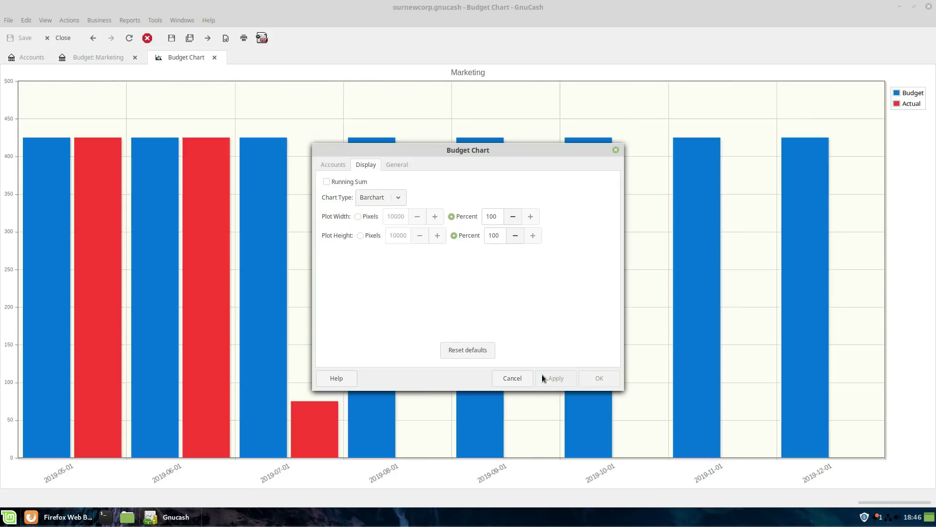
left_click(514, 378)
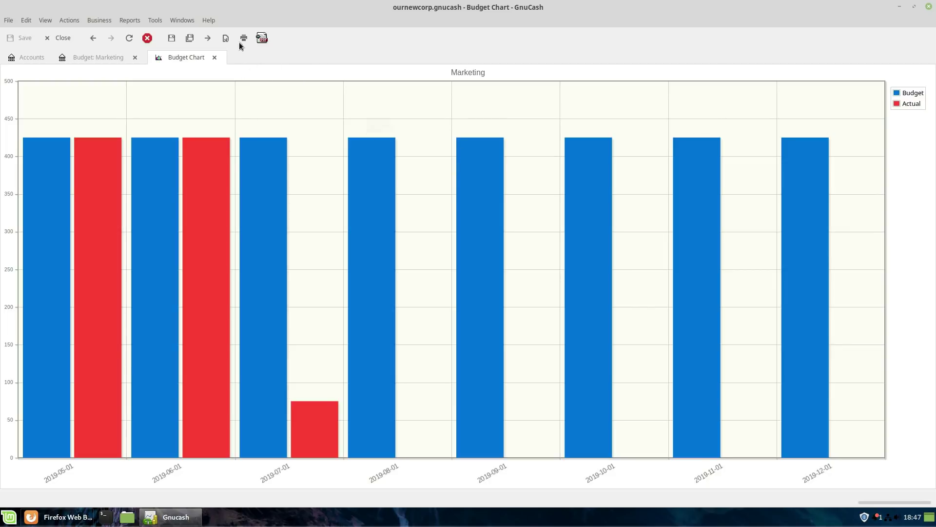
- Set the Budget Chart's plot width and plot height to 95 percent in its display options and apply
left_click(223, 41)
left_click(329, 165)
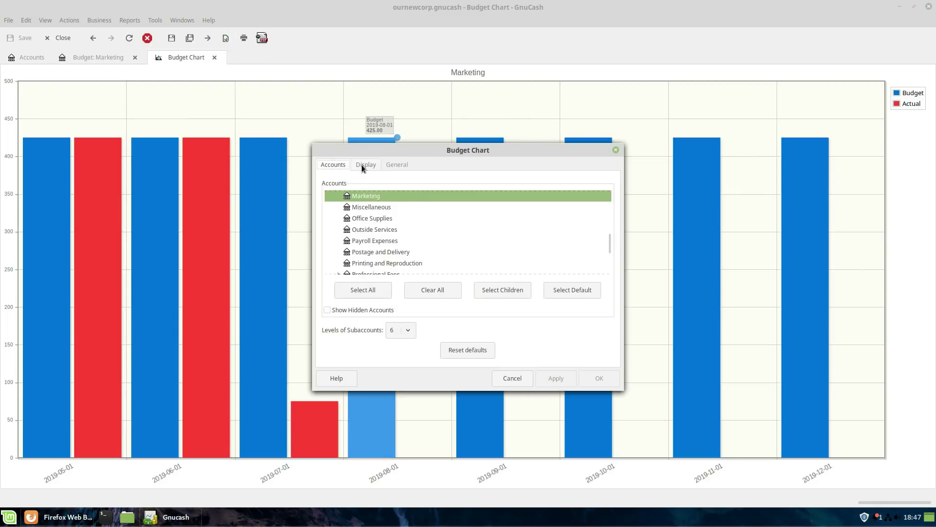
left_click(361, 165)
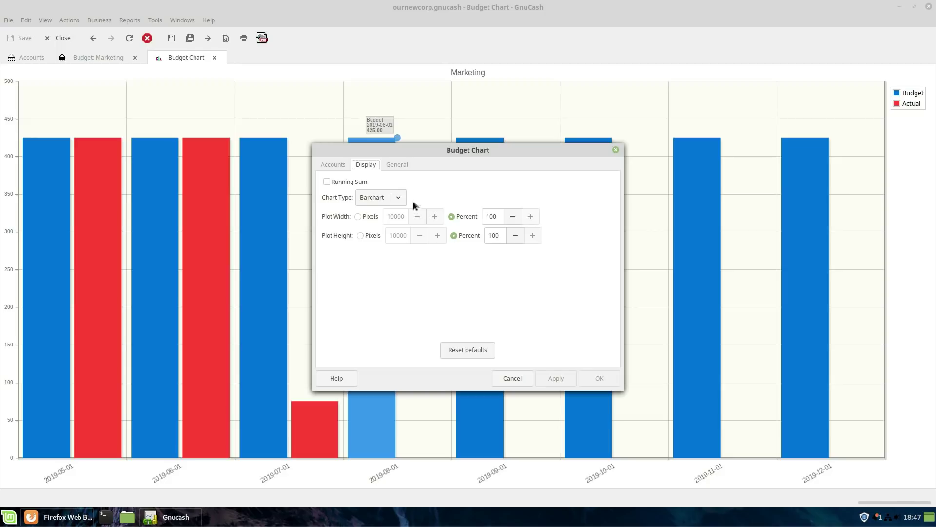
left_click(513, 216)
left_click(512, 216)
left_click(513, 216)
left_click(513, 216)
left_click(513, 216)
left_click(515, 236)
left_click(515, 236)
left_click(515, 236)
left_click(514, 236)
left_click(515, 236)
left_click(562, 378)
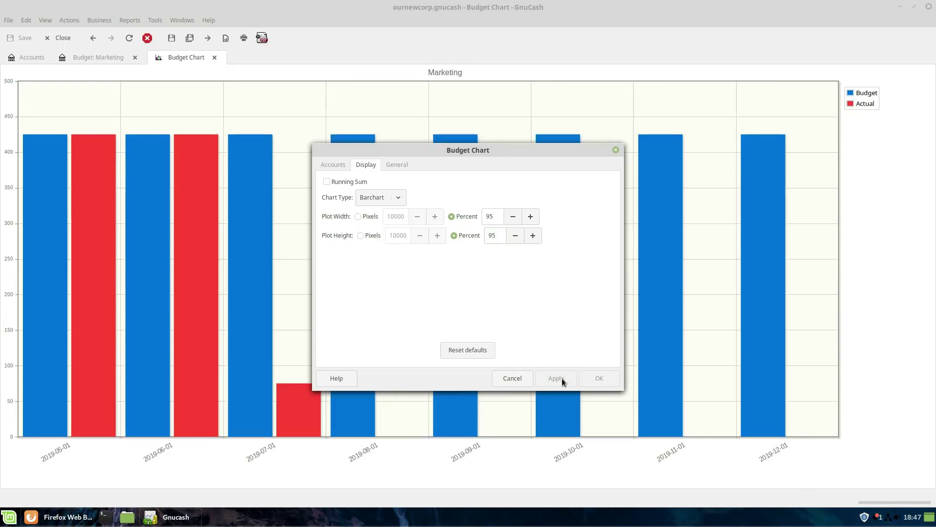
- Return the Budget Chart's plot width and plot height to 100 percent and apply
left_click(530, 217)
left_click(531, 216)
left_click(530, 217)
left_click(530, 216)
left_click(531, 216)
left_click(533, 236)
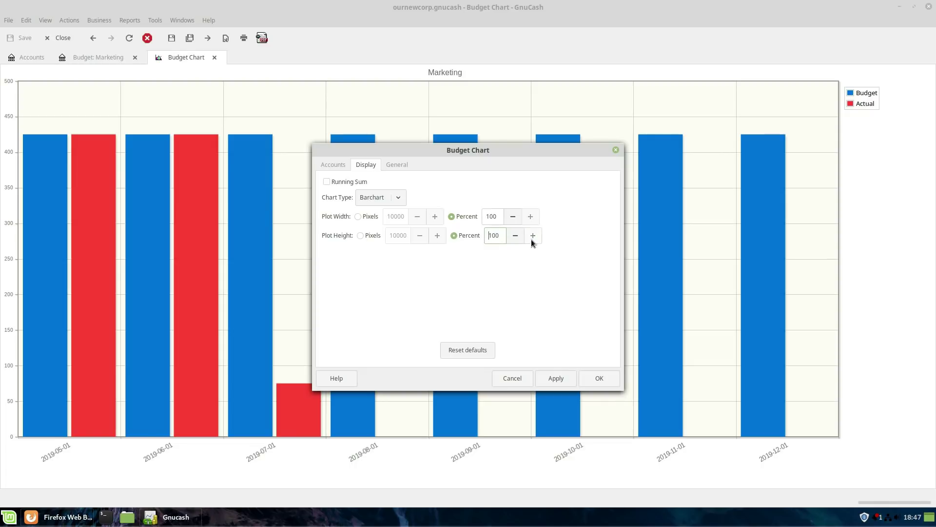
left_click(569, 376)
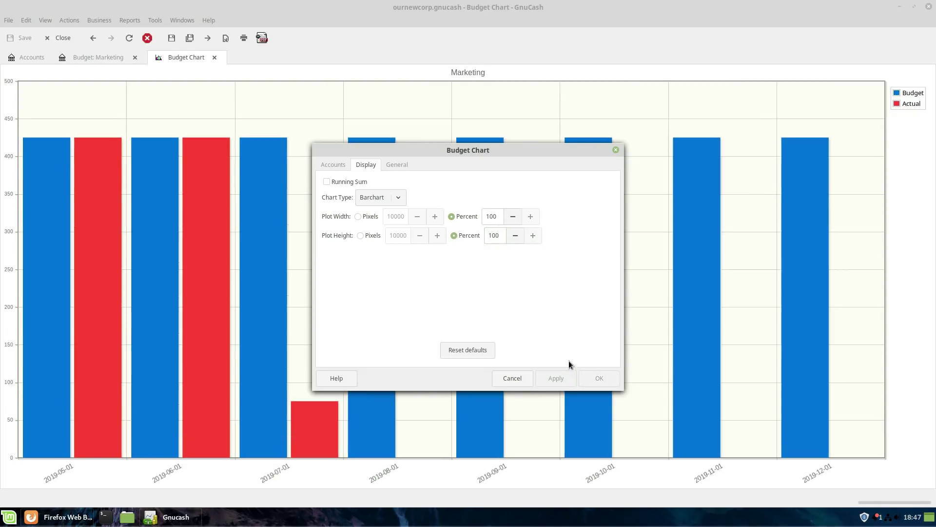
- Try the Easy stylesheet on the Budget Chart through its general options and apply it
left_click(396, 167)
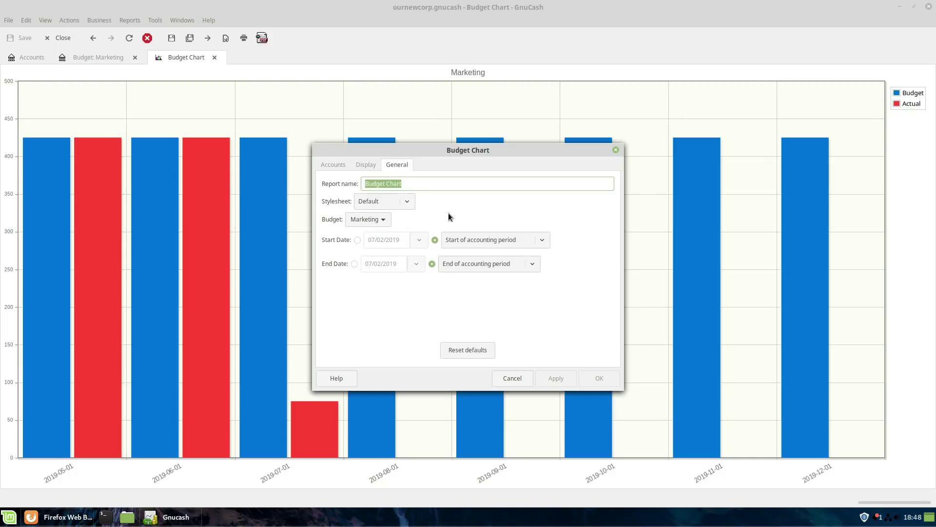
left_click(405, 200)
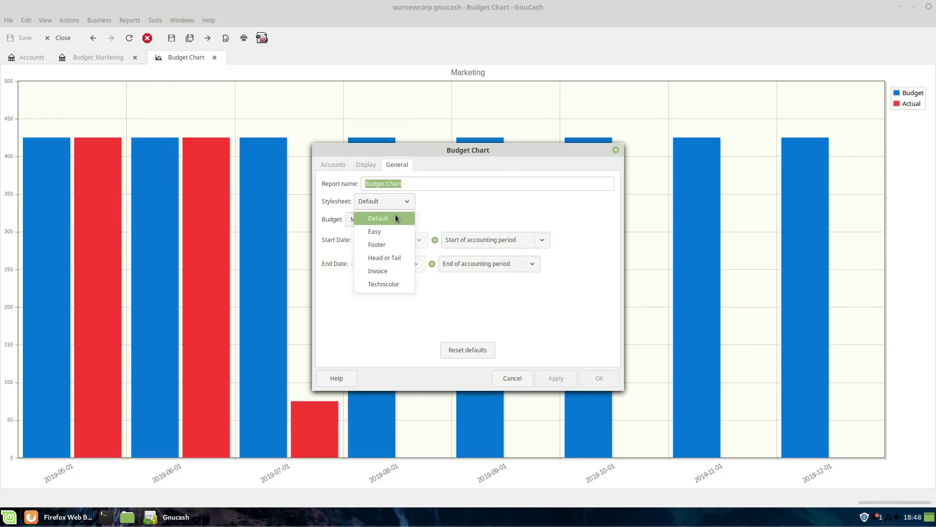
left_click(378, 232)
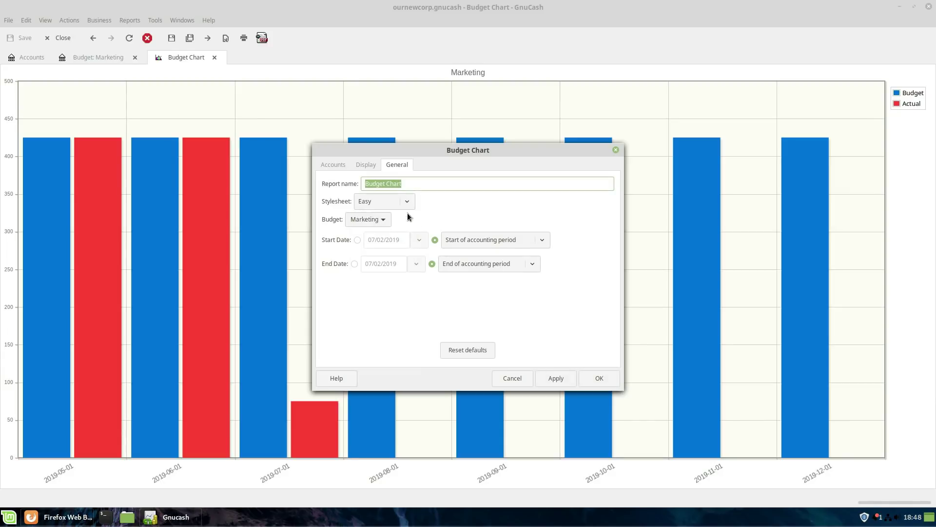
left_click(556, 379)
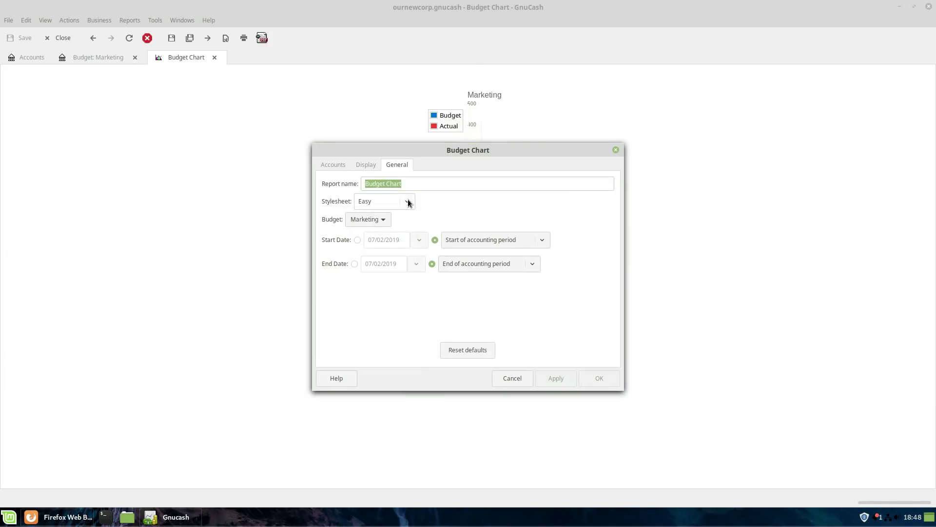
- Move the options dialog aside, pick the Footer stylesheet for the Budget Chart, and switch it to Head or Tail and apply
left_click_drag(502, 170, 561, 165)
left_click(463, 196)
left_click(441, 241)
left_click(449, 199)
left_click(443, 251)
left_click(617, 375)
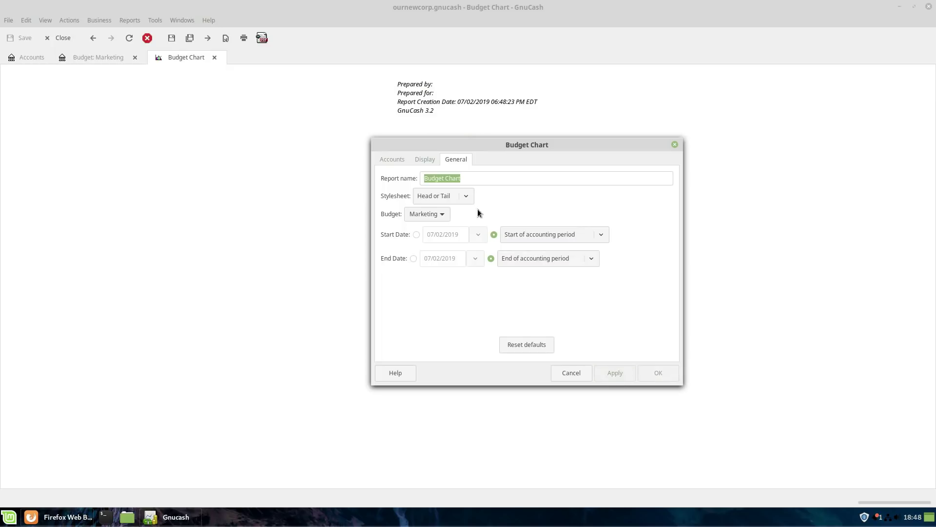
- Try the Invoice stylesheet on the Budget Chart and apply it
left_click(463, 196)
left_click(452, 263)
left_click(605, 370)
- Set the Budget Chart's stylesheet back to Default, apply it and close the report options
left_click(440, 214)
left_click(464, 197)
left_click(446, 198)
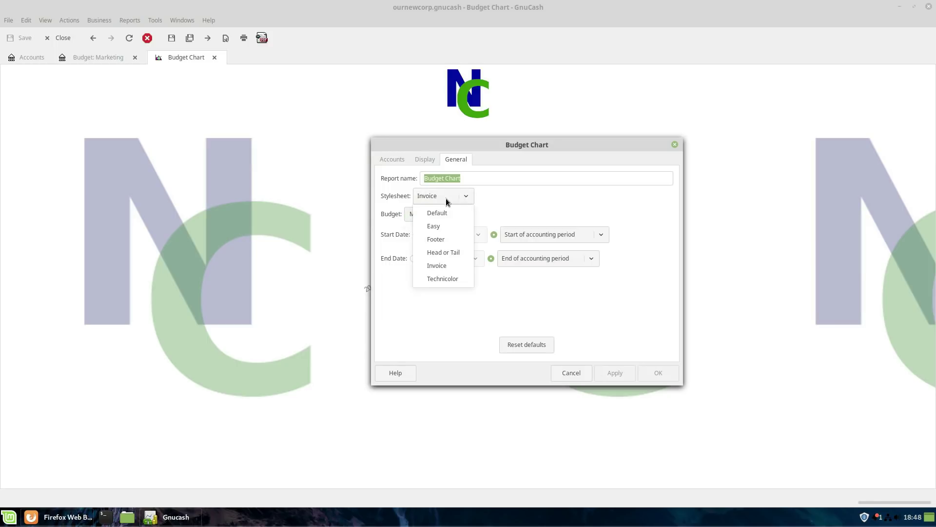
left_click(438, 212)
left_click(604, 373)
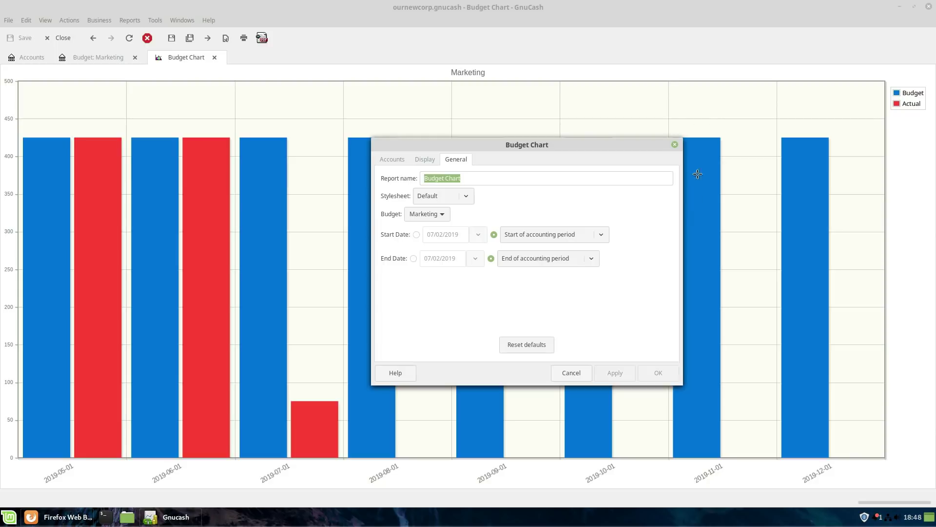
left_click(675, 145)
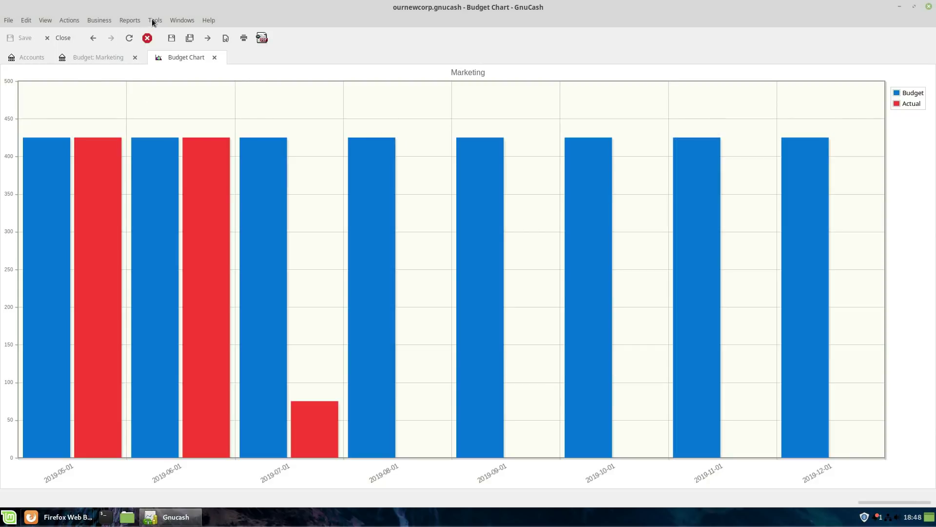
- Generate the Budget Flow report for the Marketing budget
left_click(131, 21)
mouse_move(214, 47)
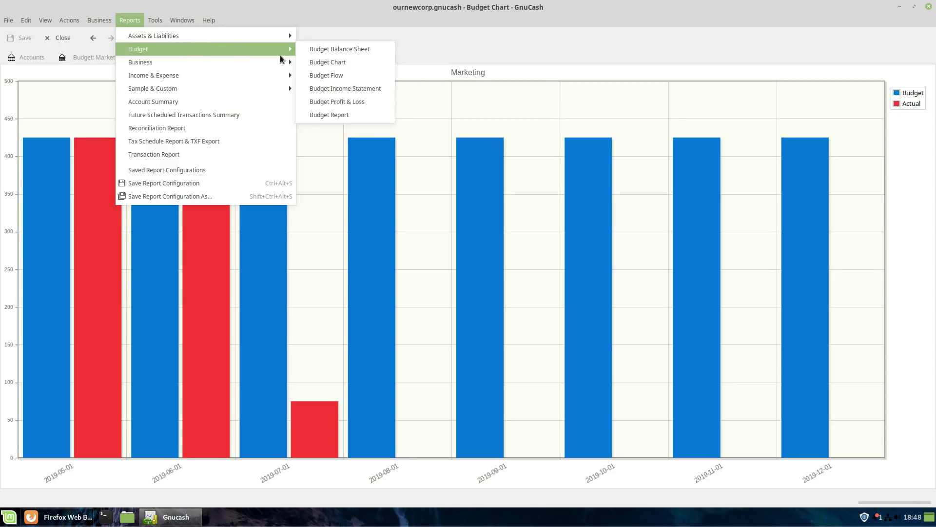
left_click(326, 76)
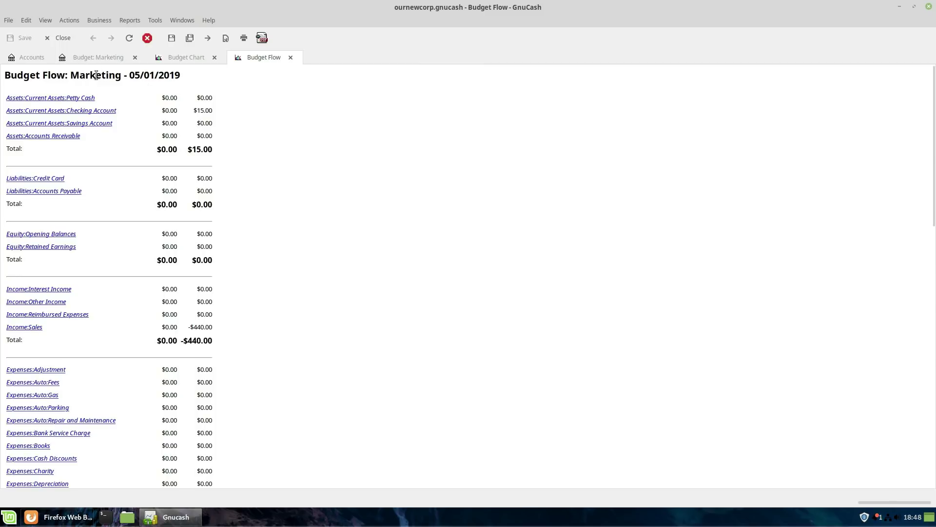
- Examine the budgeted and actual amounts per account and the closing totals in the Budget Flow report
scroll(180, 142, "down", 1)
scroll(145, 148, "up", 1)
scroll(219, 331, "down", 10)
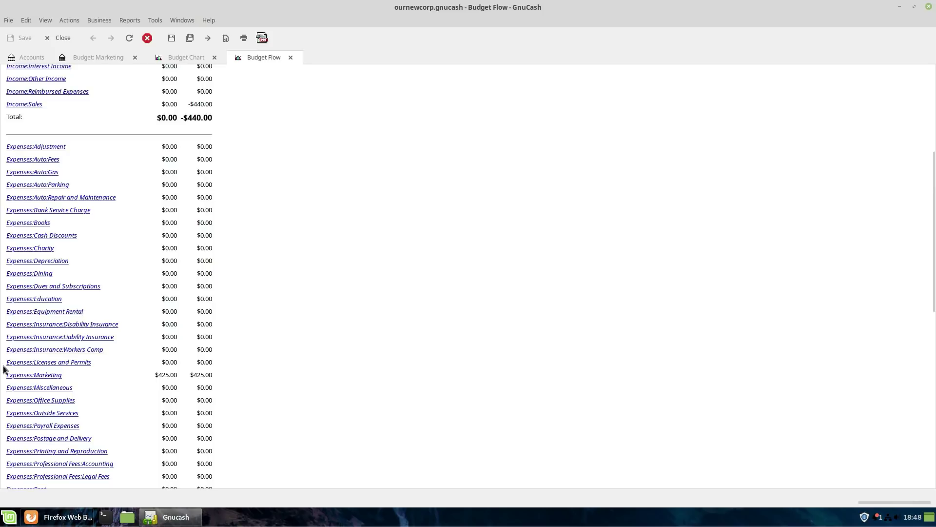
scroll(156, 263, "up", 4)
scroll(151, 254, "up", 3)
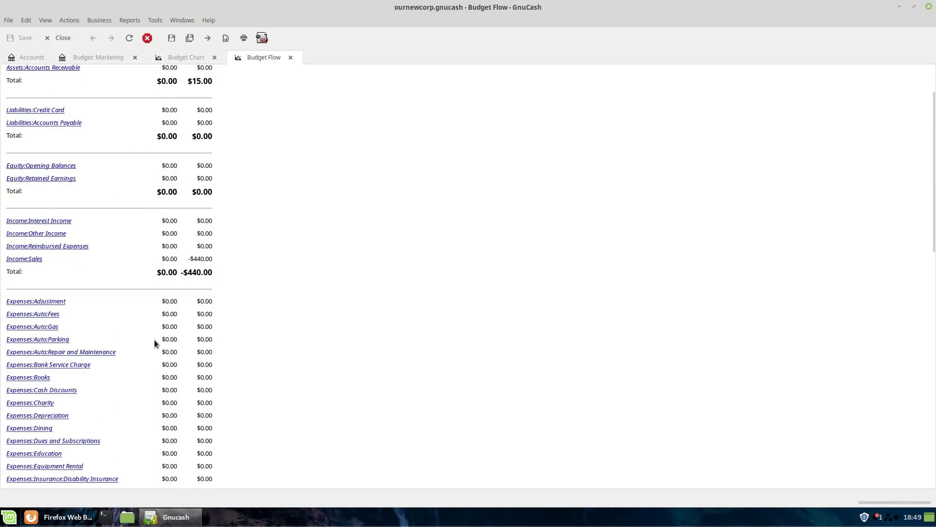
scroll(164, 344, "down", 20)
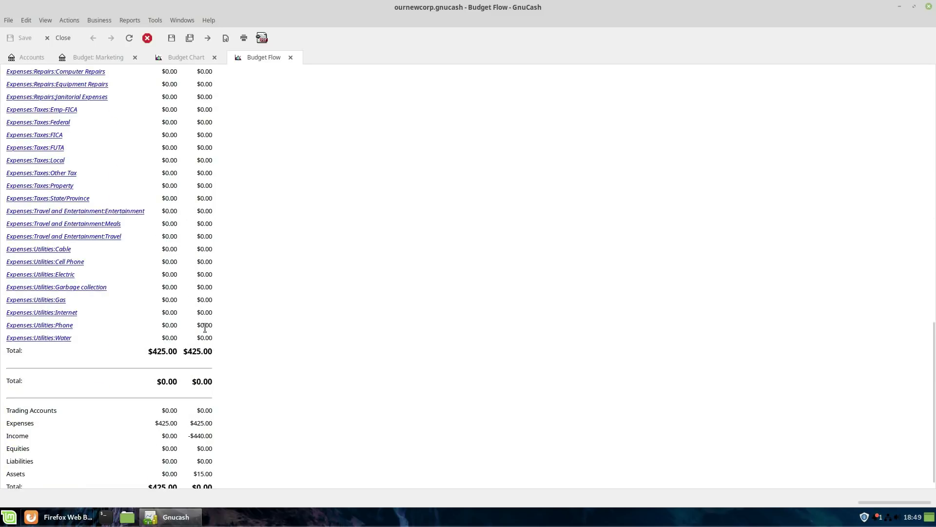
scroll(191, 356, "up", 15)
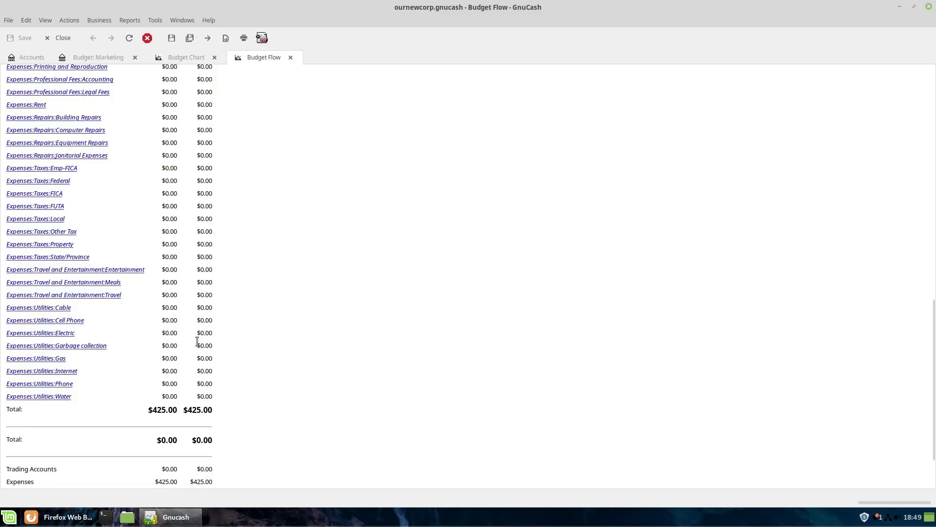
scroll(231, 145, "up", 3)
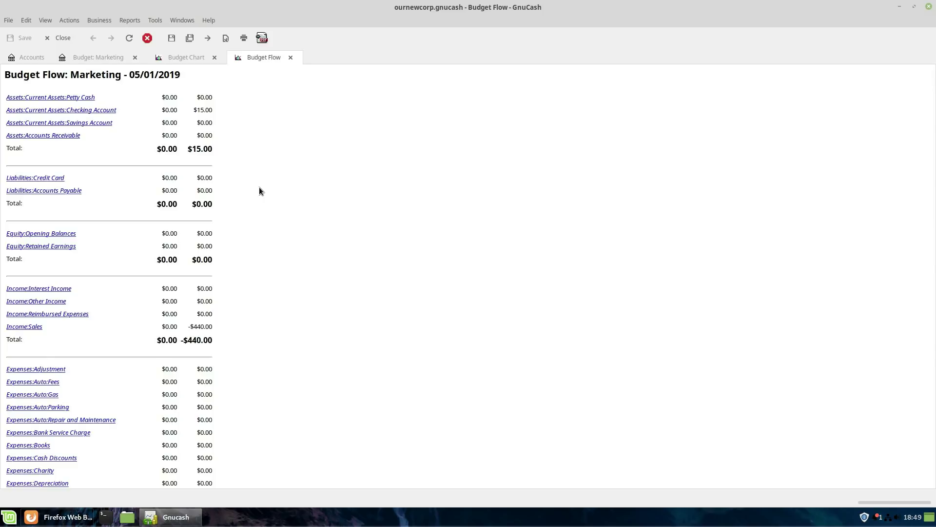
- Restrict the Budget Flow report to the Marketing, Miscellaneous and Office Supplies expense accounts, apply it and close the report options
left_click(226, 38)
left_click(325, 166)
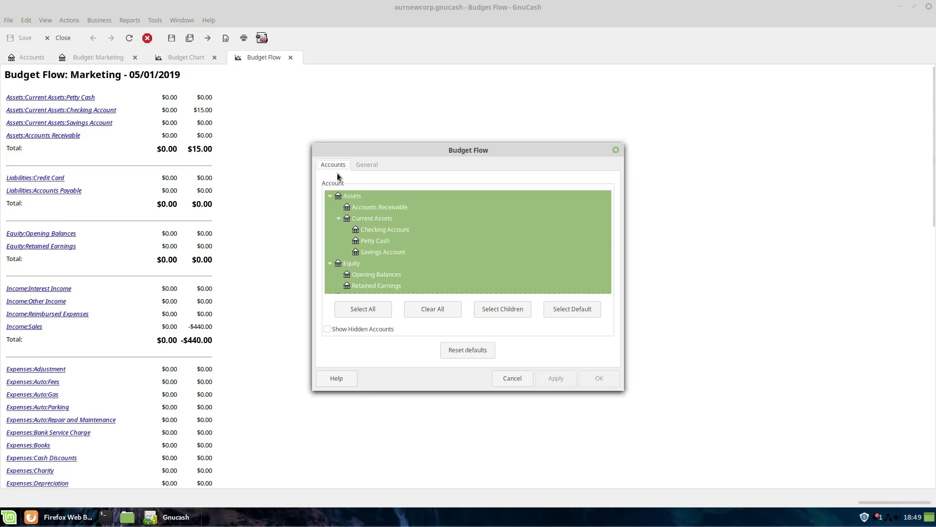
scroll(394, 235, "down", 5)
scroll(393, 235, "down", 5)
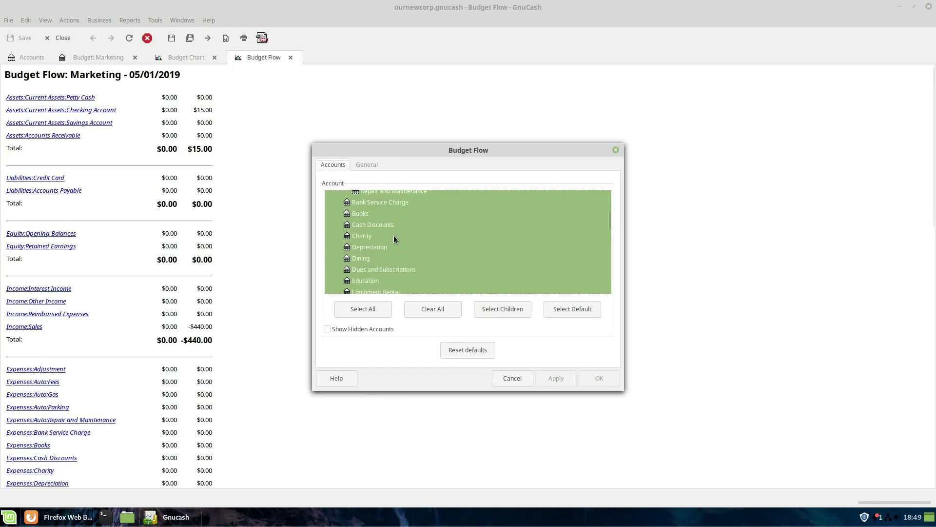
left_click(366, 271)
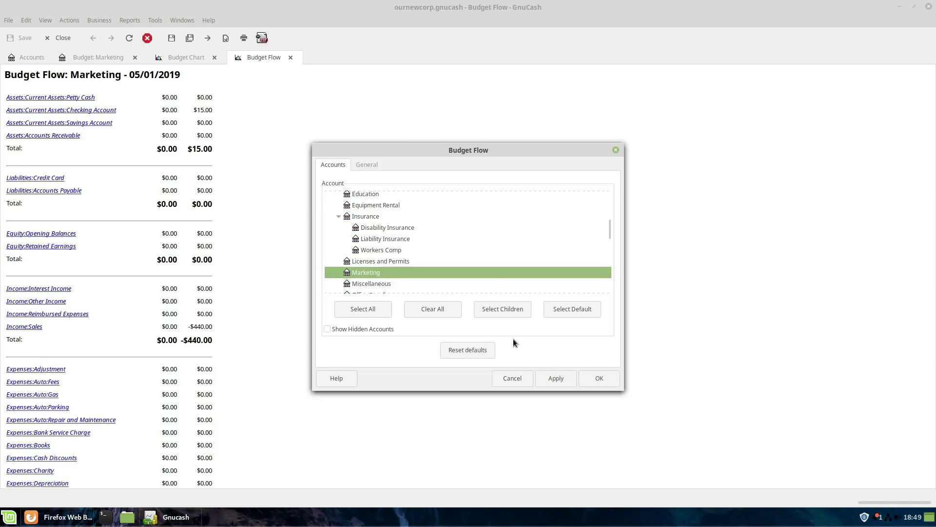
scroll(488, 238, "down", 1)
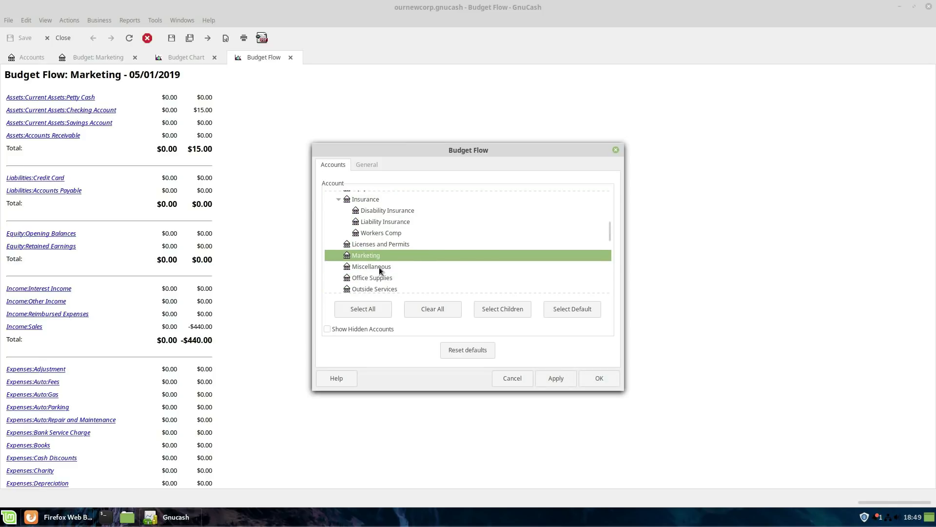
scroll(400, 275, "down", 1)
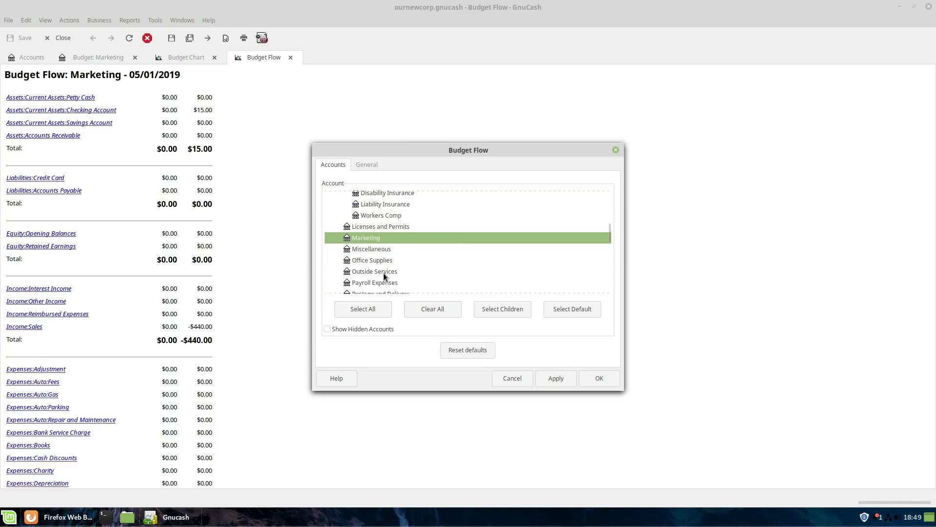
left_click(391, 253, "ctrl")
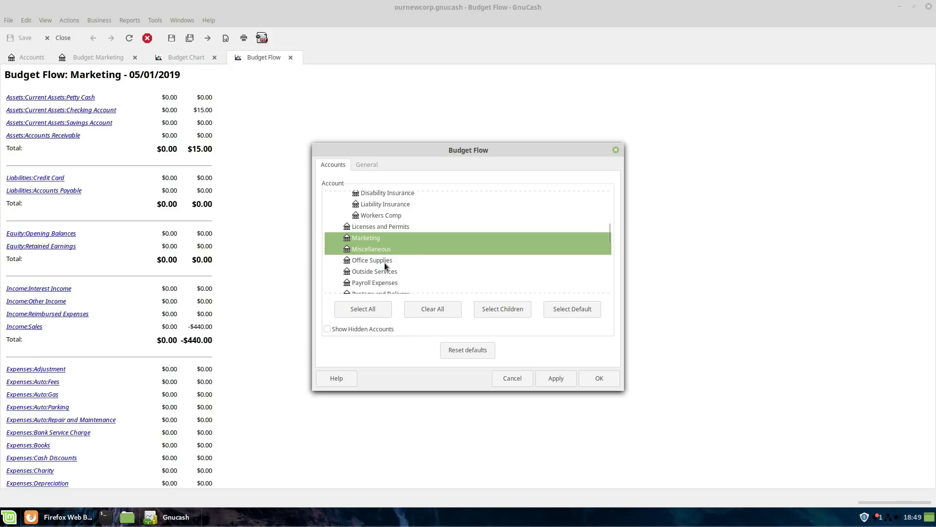
left_click(384, 262, "ctrl")
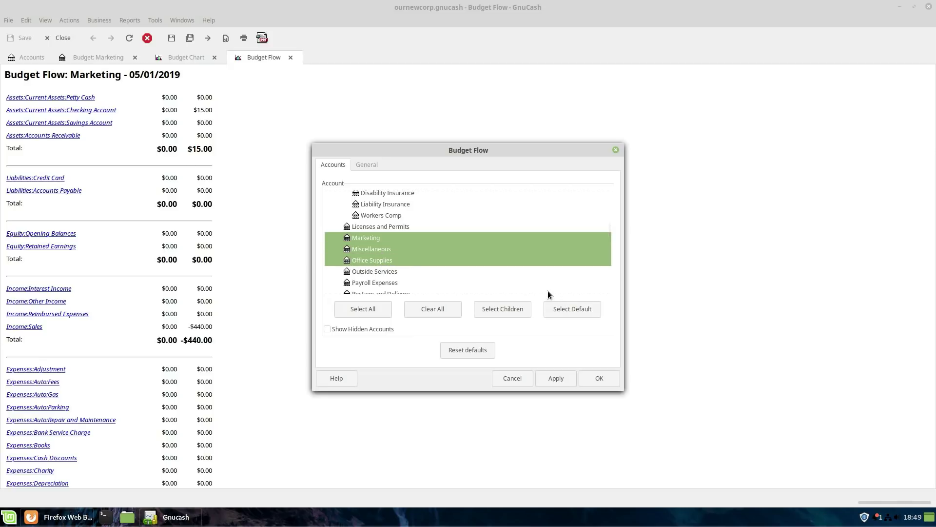
left_click(559, 378)
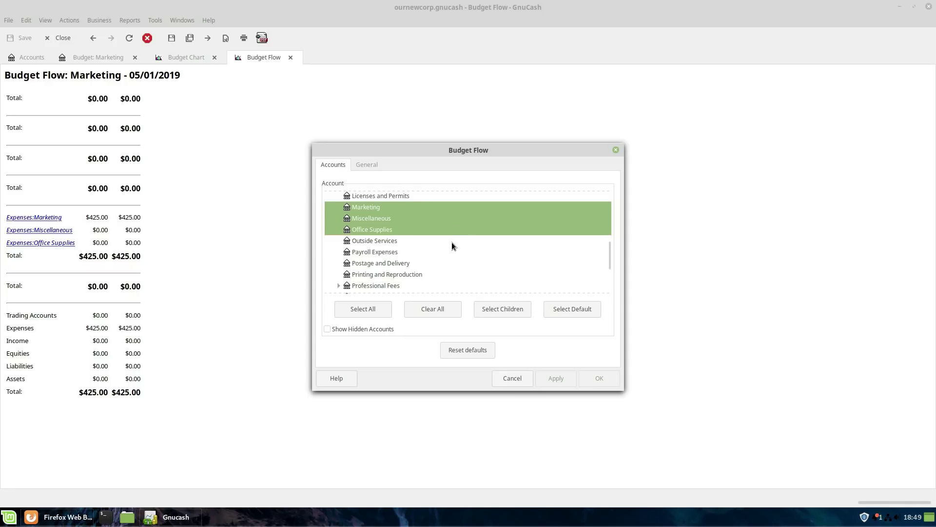
scroll(452, 240, "up", 3)
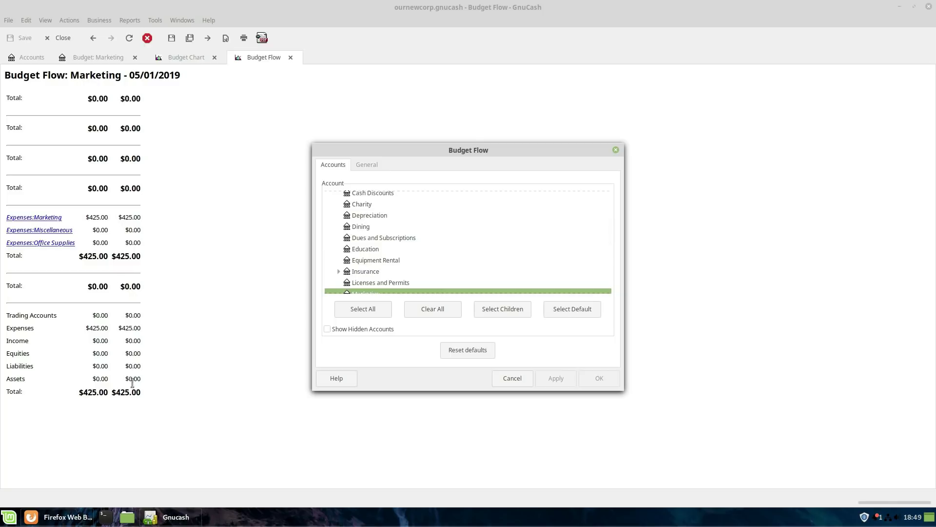
left_click(512, 378)
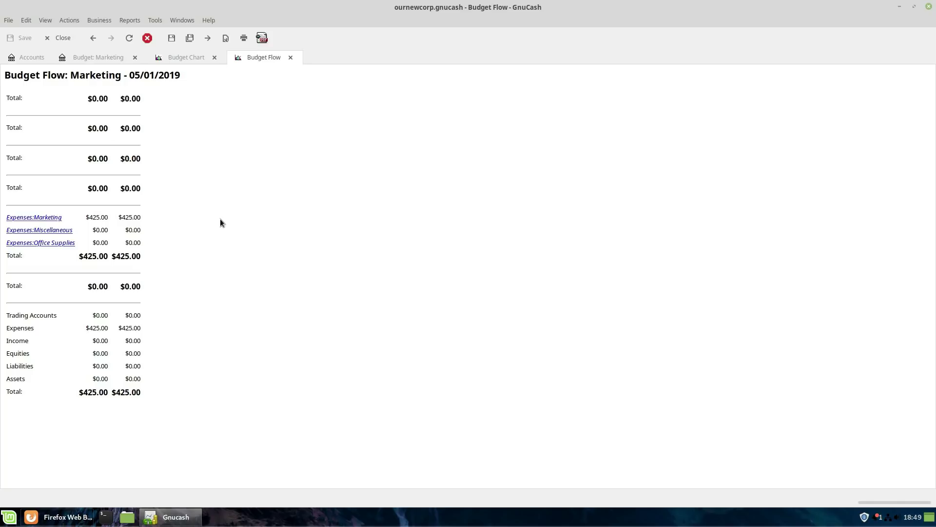
- Generate the Budget Income Statement for the Marketing budget and look through its revenues and expenses
left_click(131, 21)
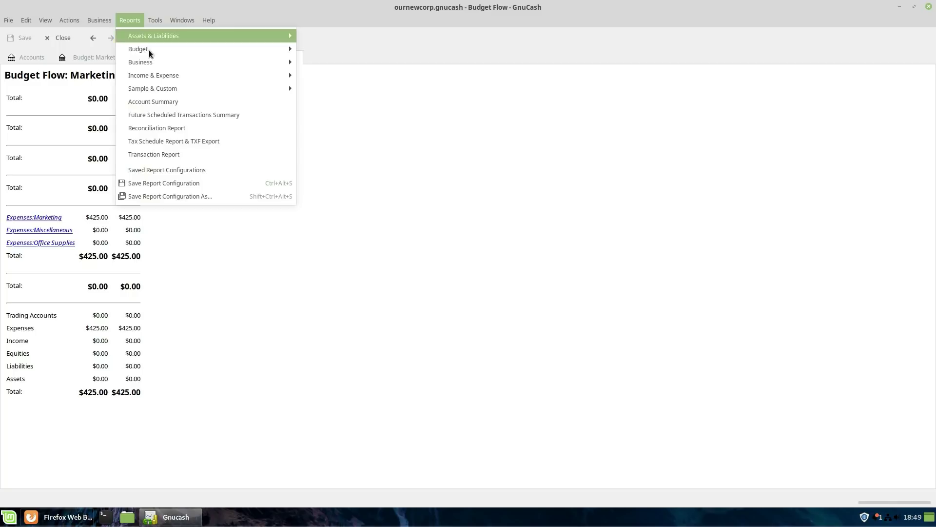
mouse_move(242, 51)
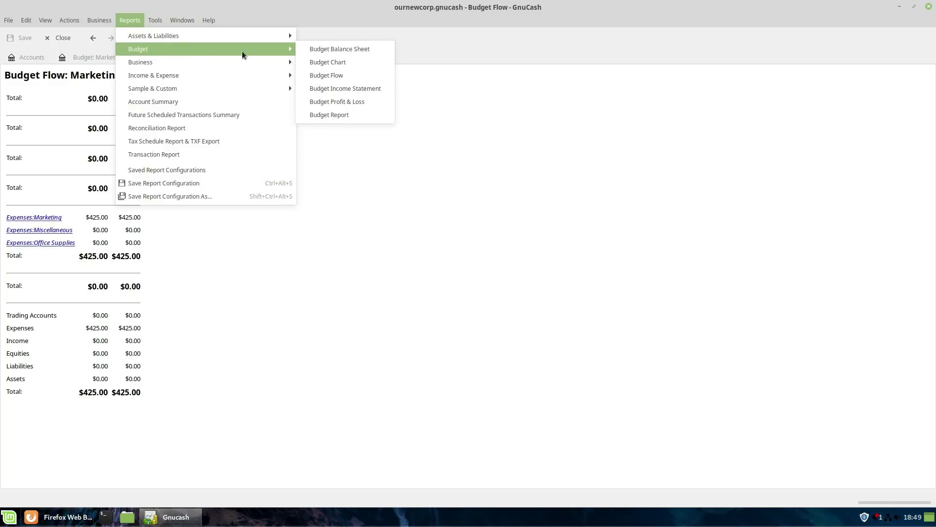
left_click(349, 92)
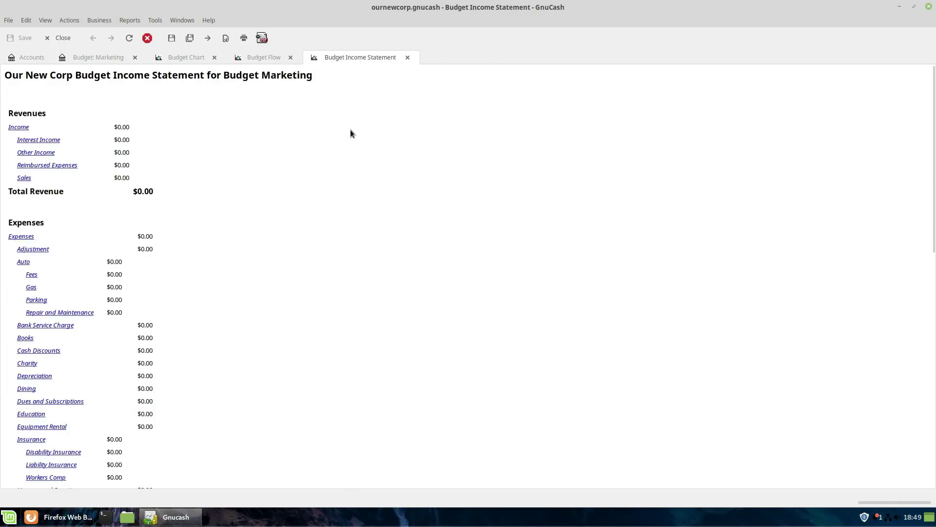
scroll(350, 130, "down", 10)
scroll(349, 131, "up", 10)
- Generate the Budget Profit & Loss report for the Marketing budget
left_click(131, 21)
mouse_move(210, 49)
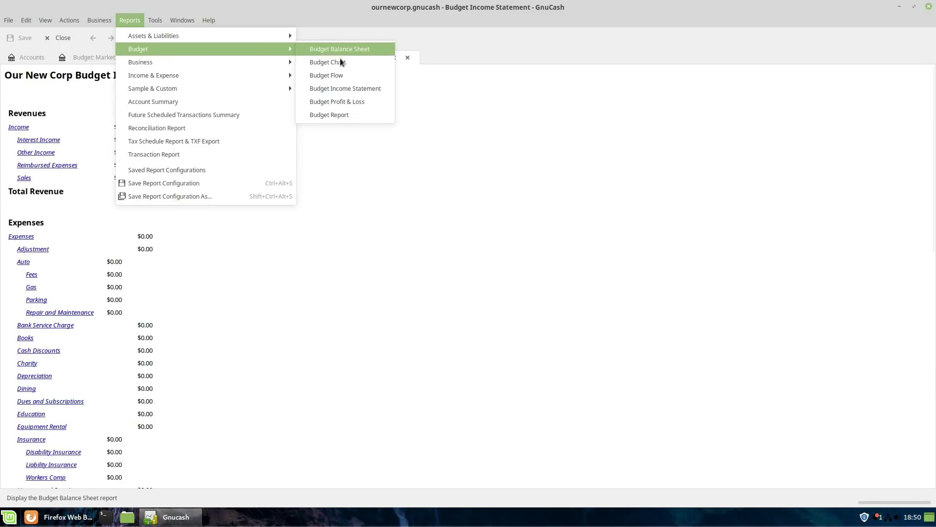
left_click(350, 101)
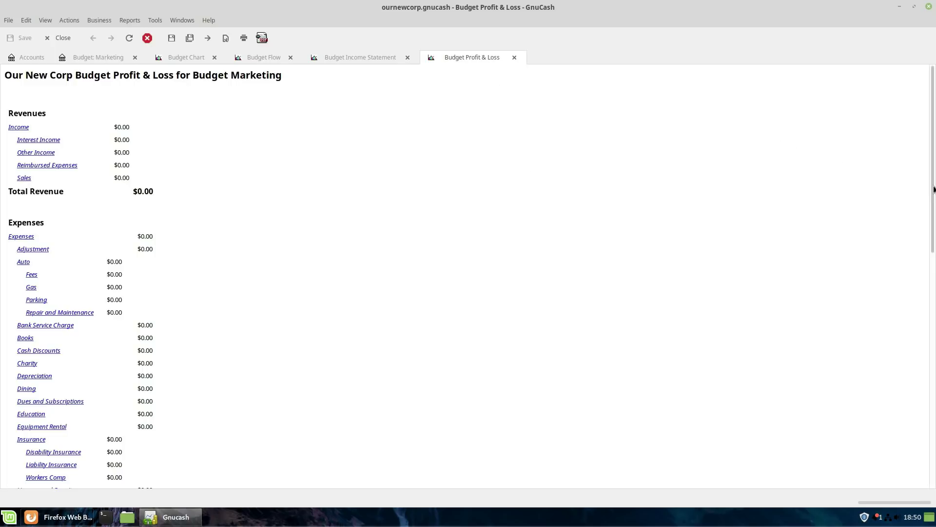
- Look through the revenue and expense accounts of the Budget Profit & Loss report down to the Marketing amount
left_click_drag(927, 222, 925, 250)
scroll(925, 249, "down", 10)
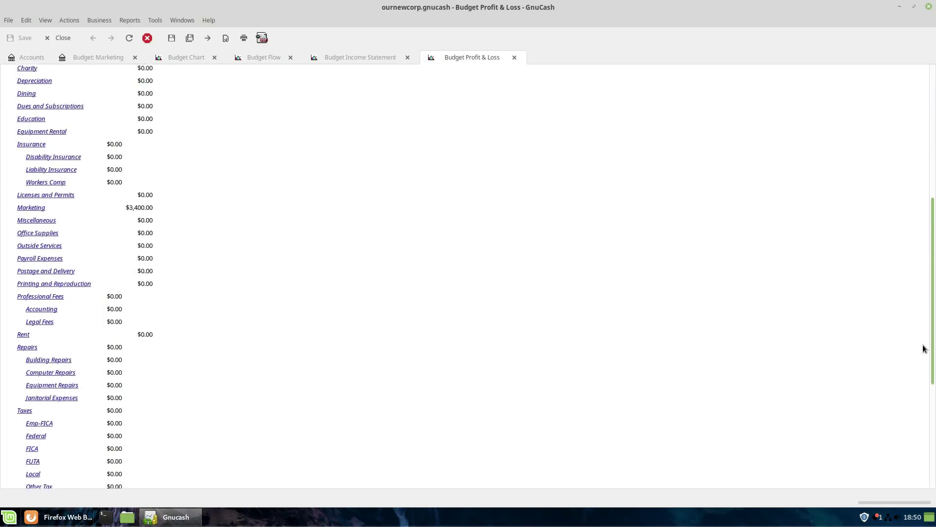
scroll(822, 280, "up", 1)
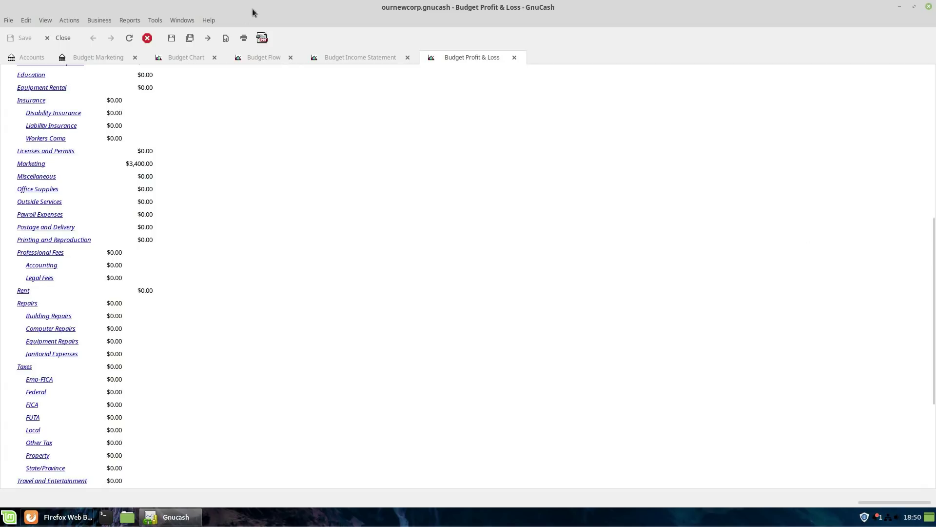
- Generate the Budget Report for the Marketing budget and look through its budgeted and actual amounts per period
left_click(162, 19)
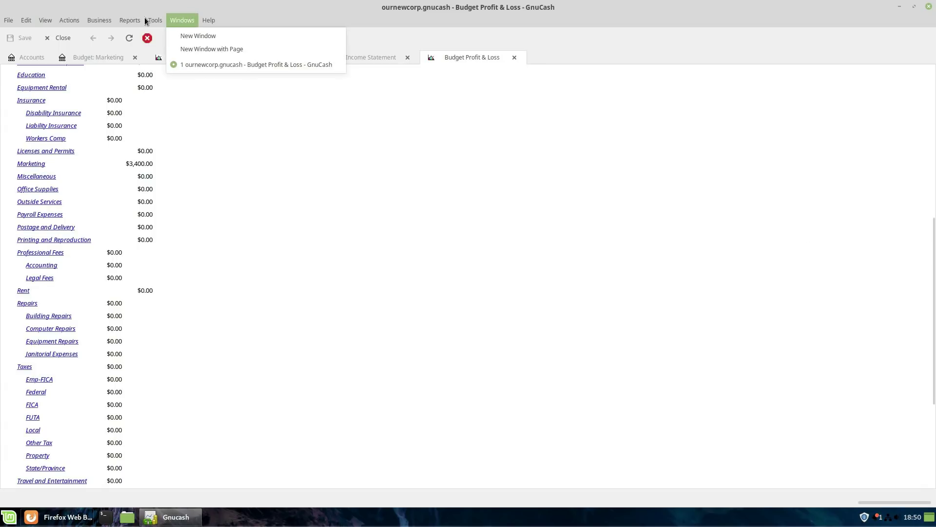
mouse_move(130, 20)
mouse_move(172, 53)
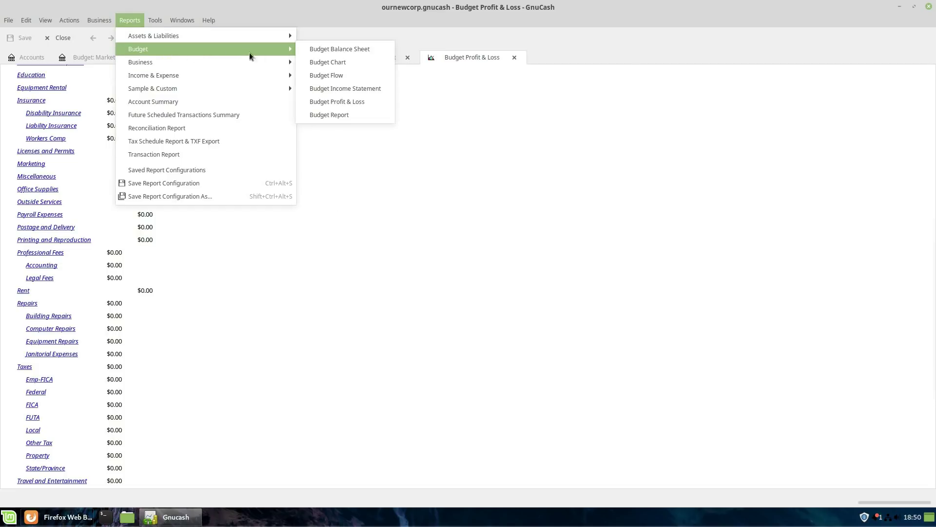
left_click(347, 114)
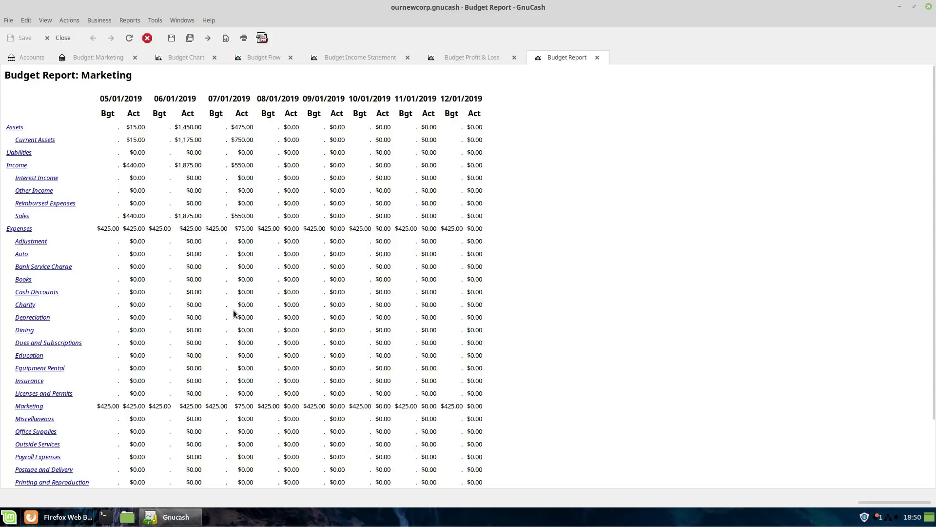
scroll(233, 312, "down", 3)
scroll(230, 309, "up", 2)
scroll(225, 270, "up", 1)
- Restrict the Budget Report to the Marketing and Miscellaneous expense accounts, apply it and move the options window clear of the figures
left_click(225, 38)
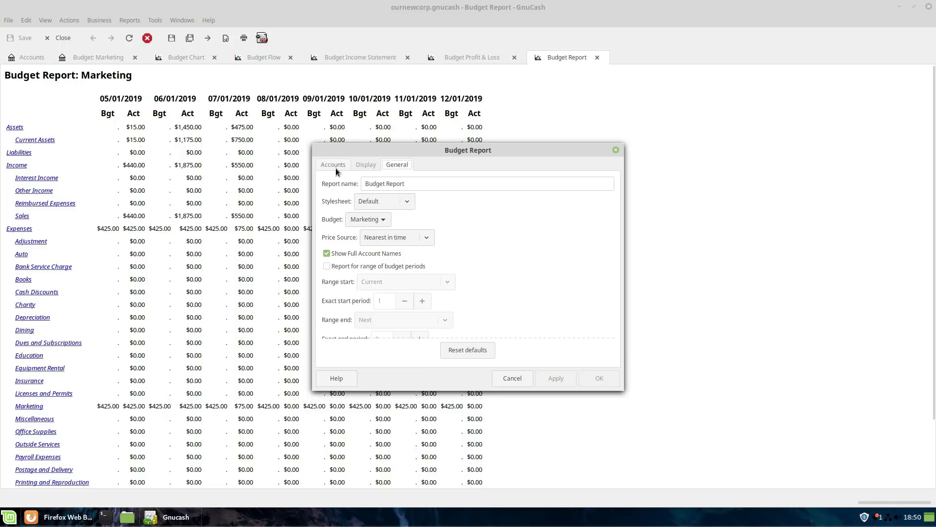
left_click(332, 164)
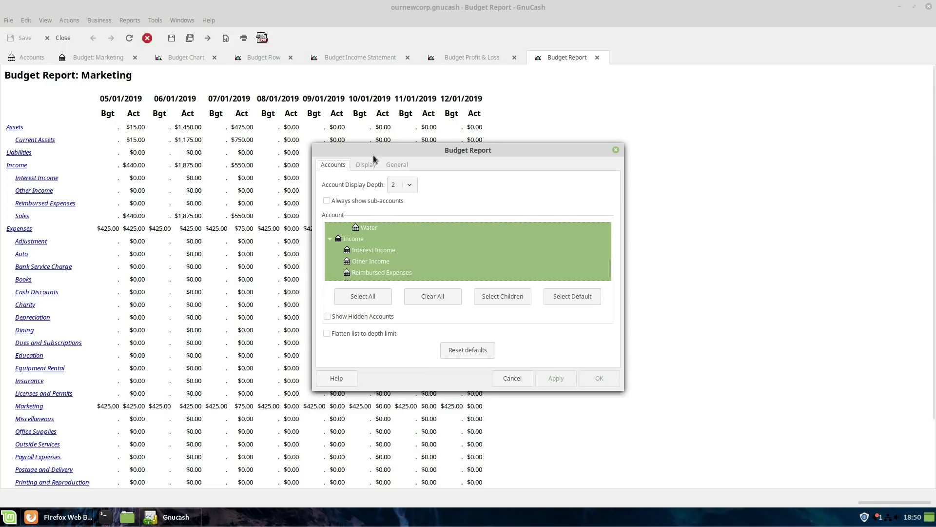
scroll(406, 255, "down", 1)
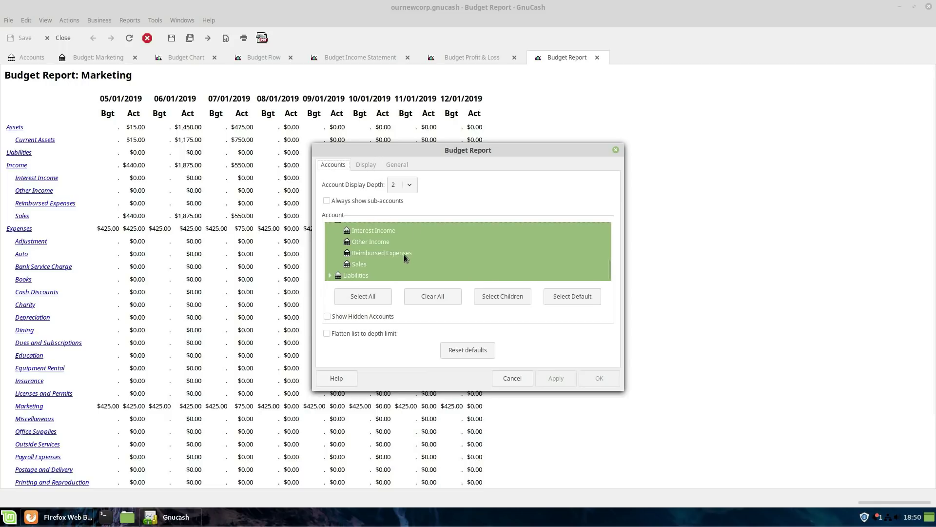
scroll(399, 253, "down", 10)
scroll(400, 252, "up", 5)
scroll(393, 248, "up", 4)
scroll(393, 248, "up", 2)
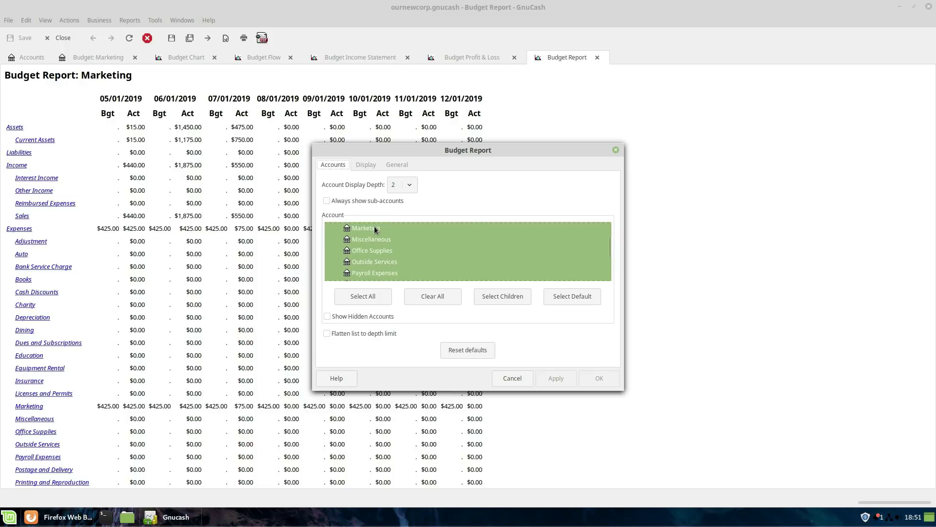
left_click(375, 229)
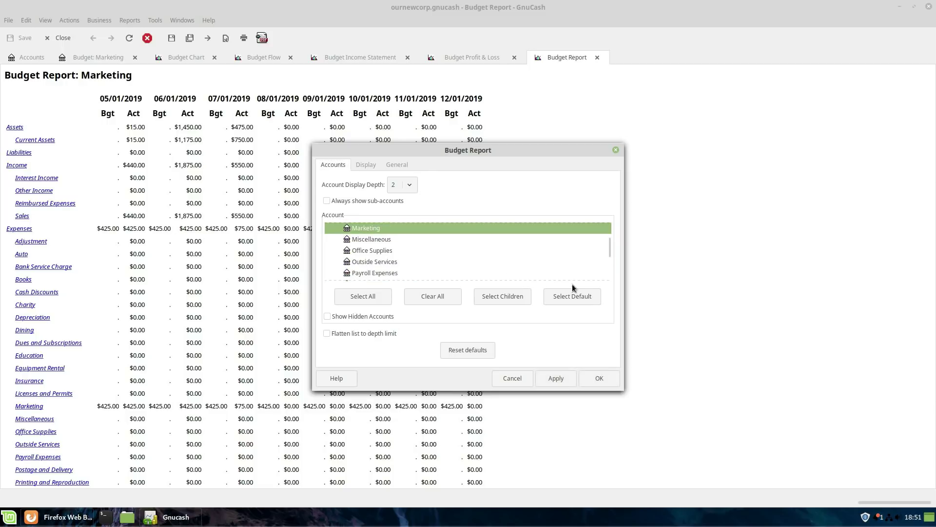
left_click(380, 243, "ctrl")
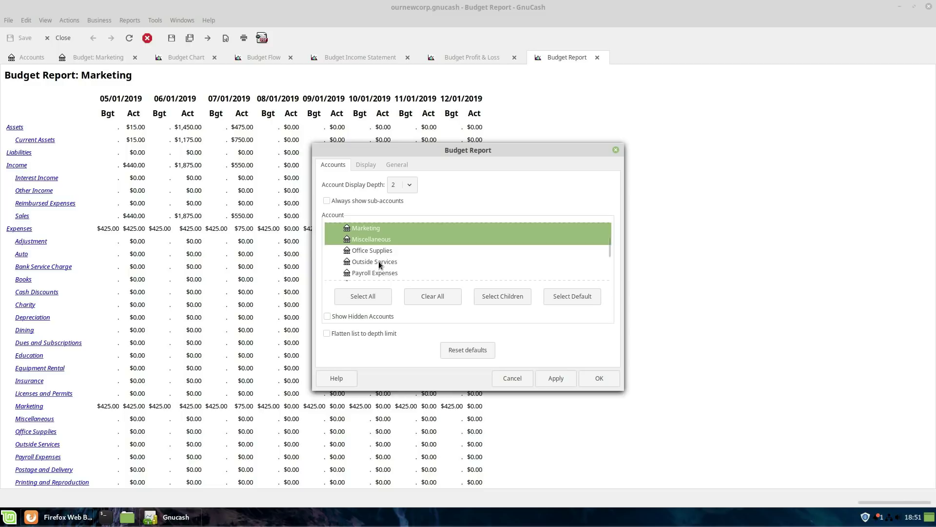
scroll(411, 262, "down", 3)
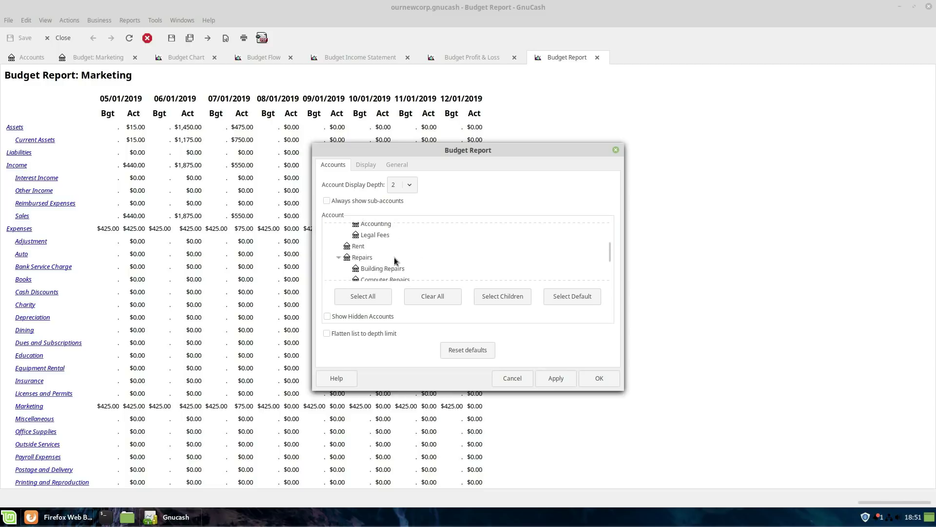
left_click(566, 376)
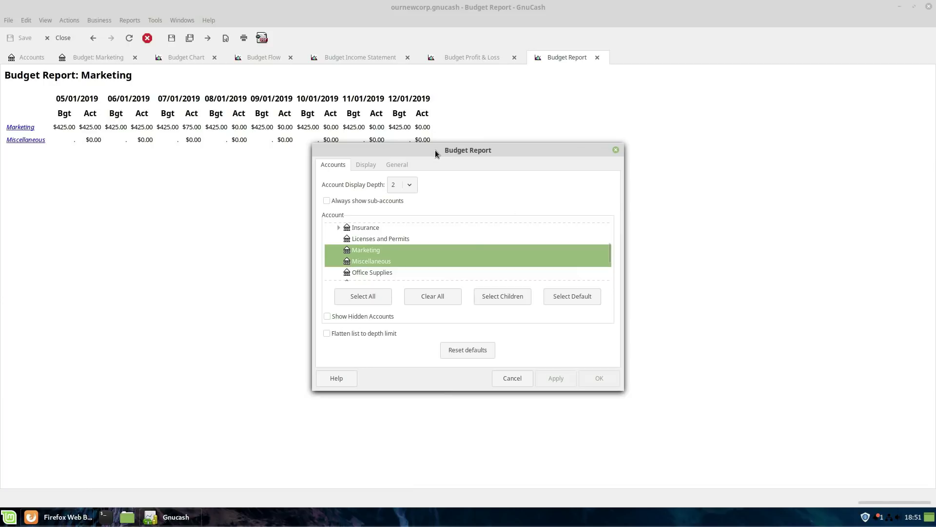
left_click_drag(472, 150, 621, 220)
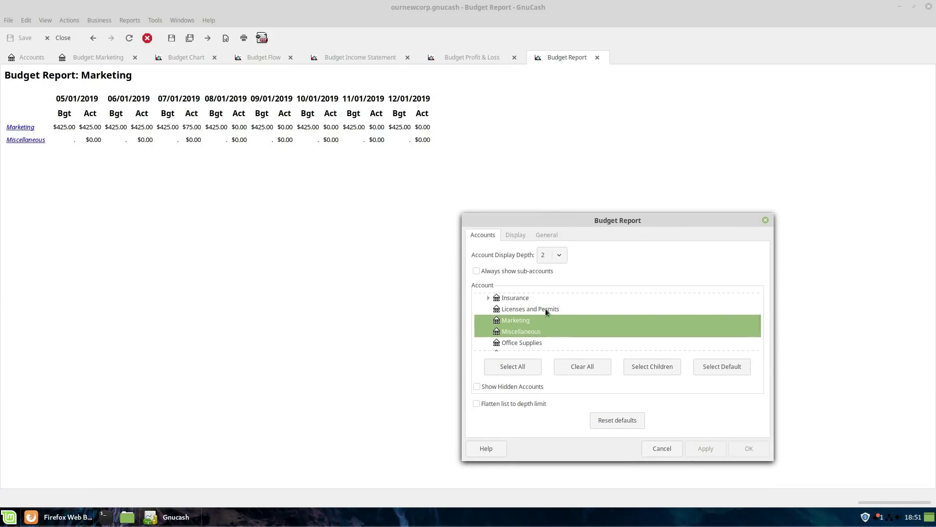
scroll(533, 312, "up", 5)
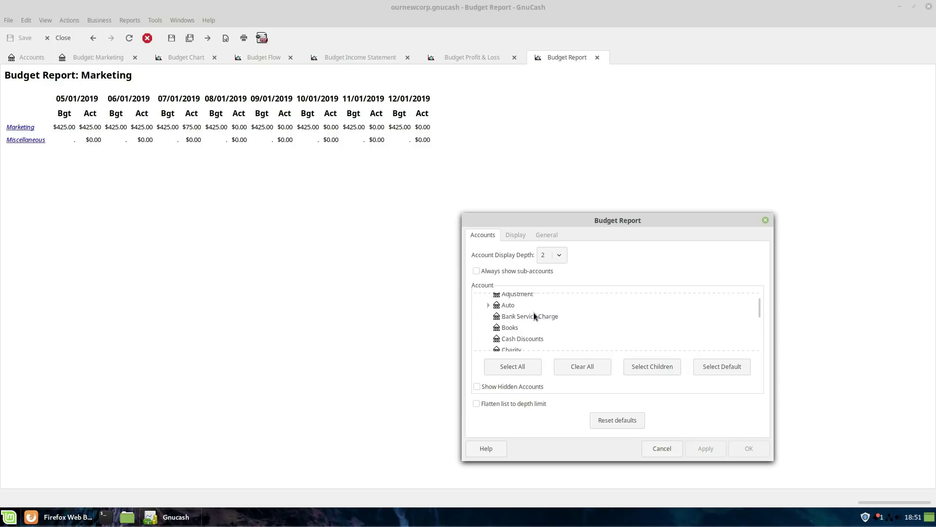
scroll(524, 314, "up", 1)
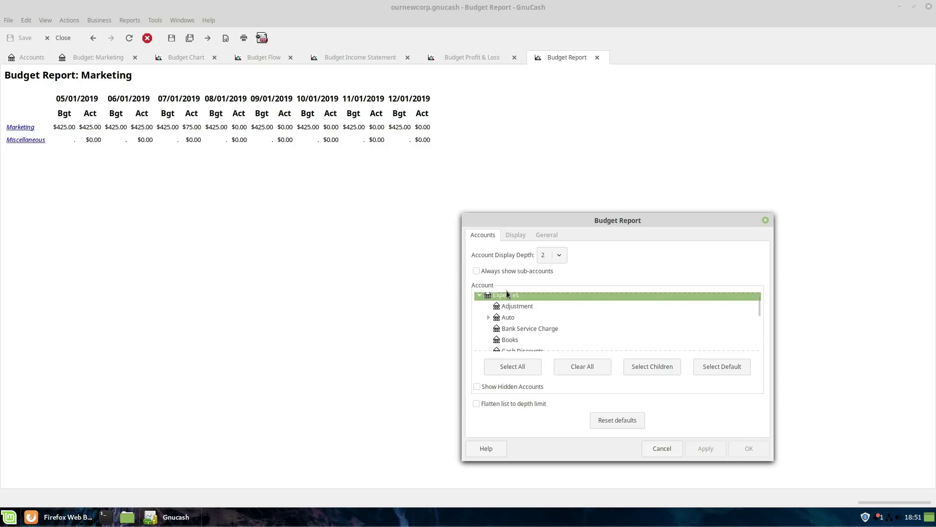
scroll(505, 295, "up", 1)
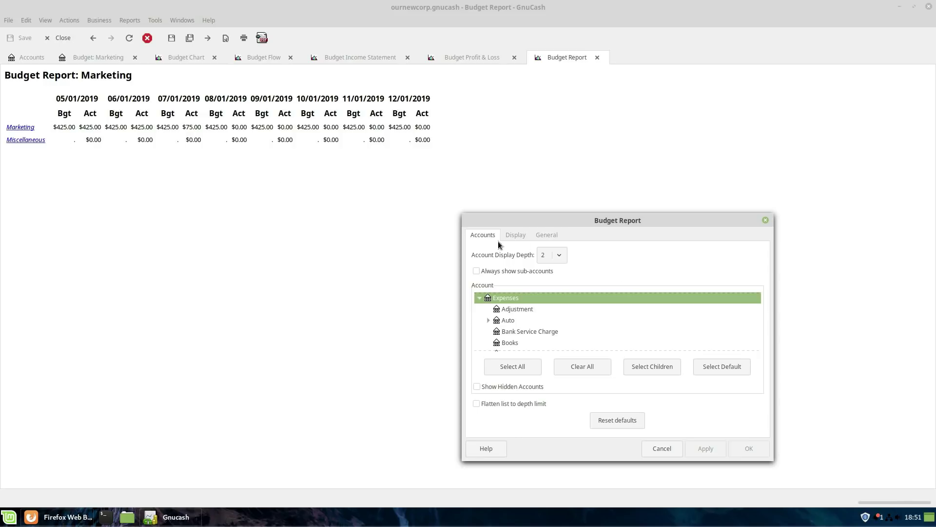
- Show the difference amounts and a column with totals in the Budget Report alongside the budget and actual amounts, applying the changes
left_click(524, 234)
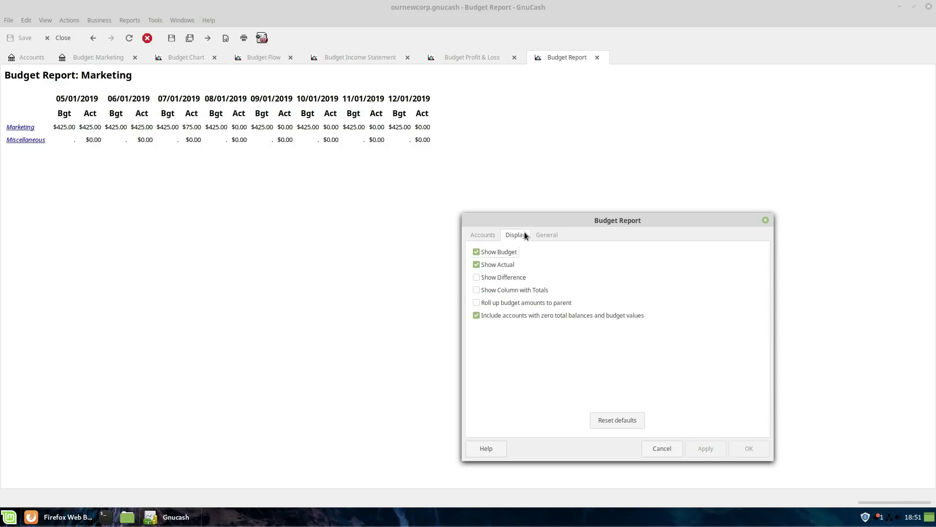
left_click(500, 253)
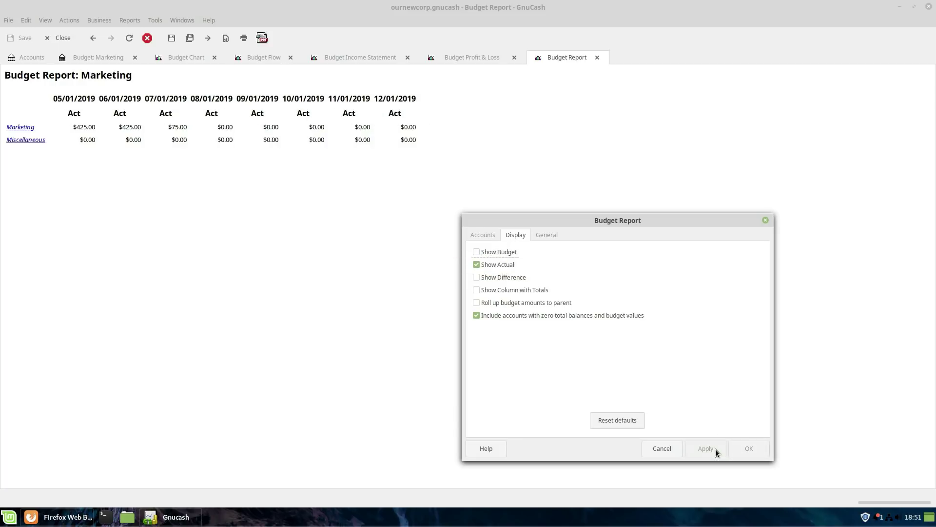
left_click(485, 251)
left_click(515, 277)
left_click(721, 450)
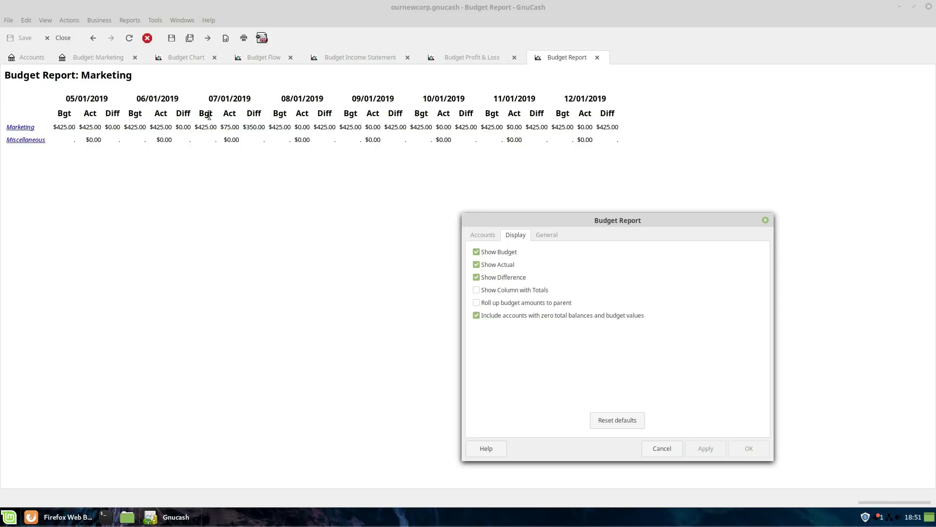
left_click(512, 291)
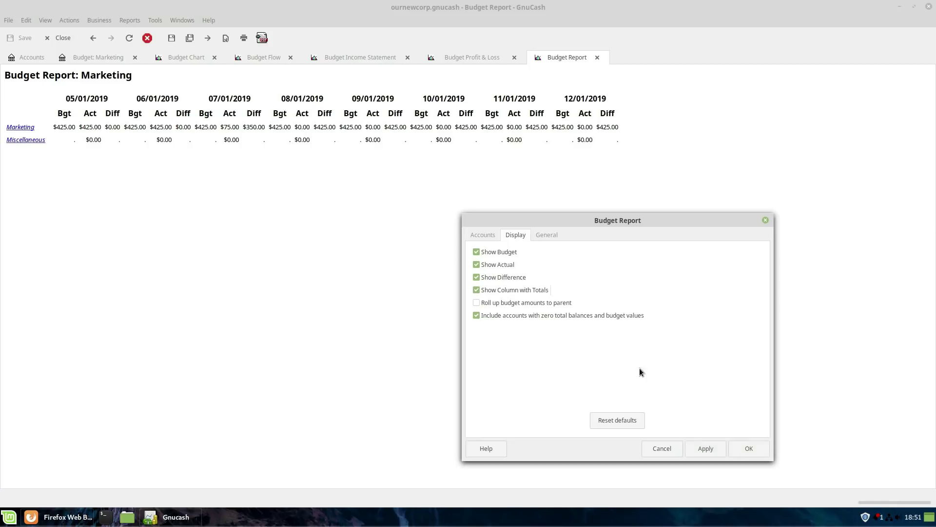
left_click(715, 449)
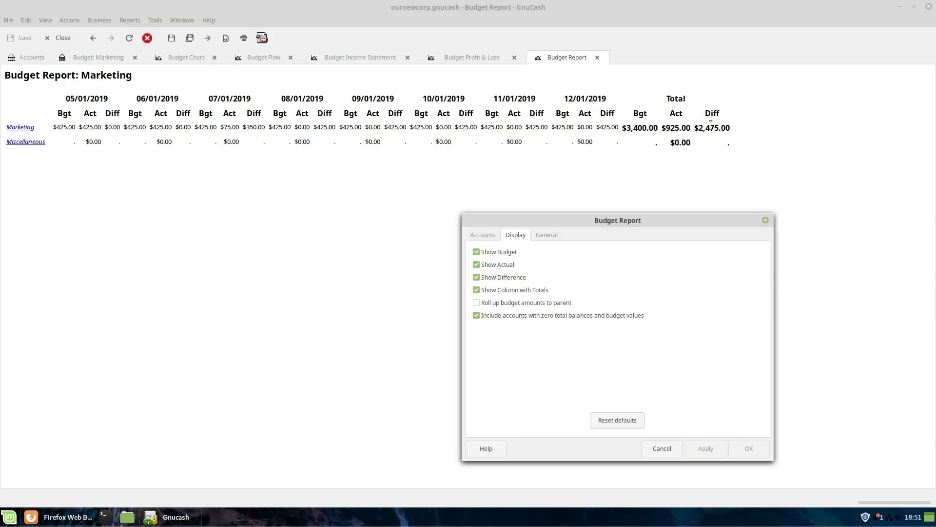
- Roll up budget amounts to the parent and exclude accounts with zero total balances and budget values, applying both changes
left_click(520, 307)
left_click(710, 450)
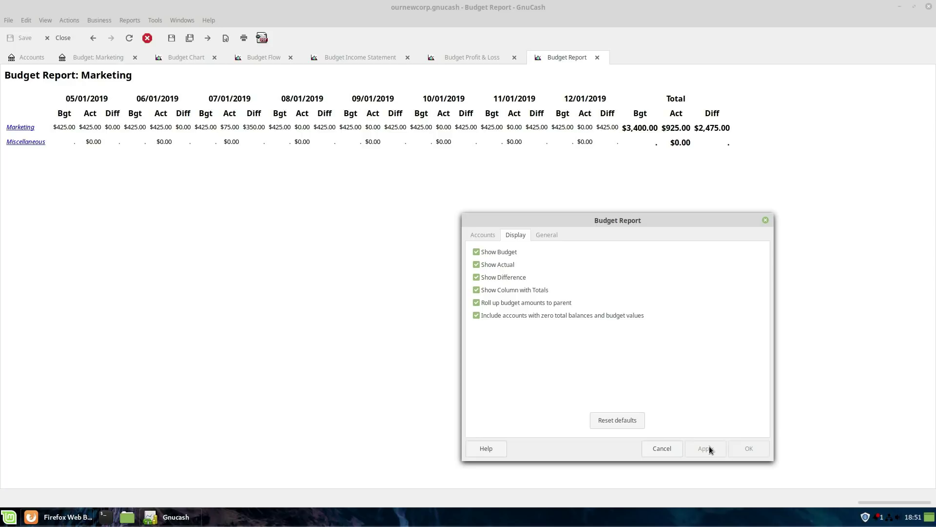
left_click(526, 316)
left_click(701, 451)
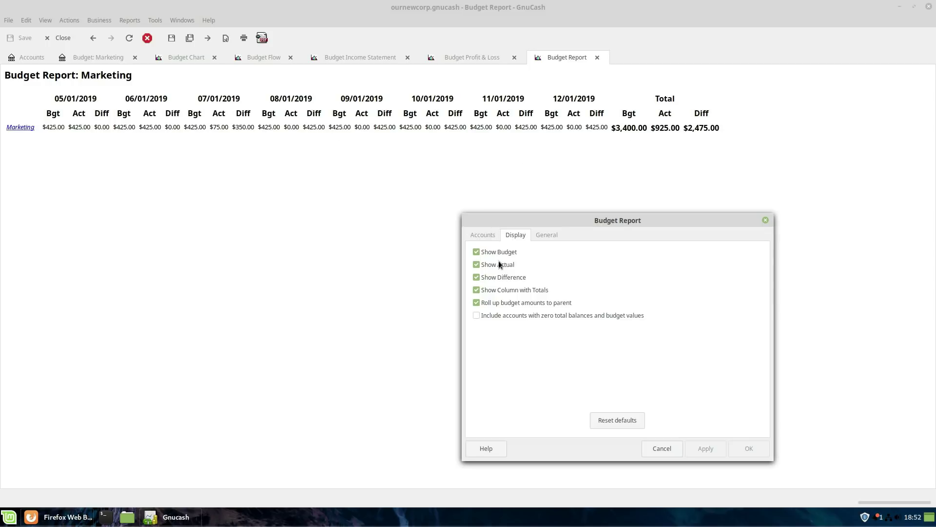
- Review the Budget Report's general options, including budget, price source and period range, and close the options
left_click(540, 236)
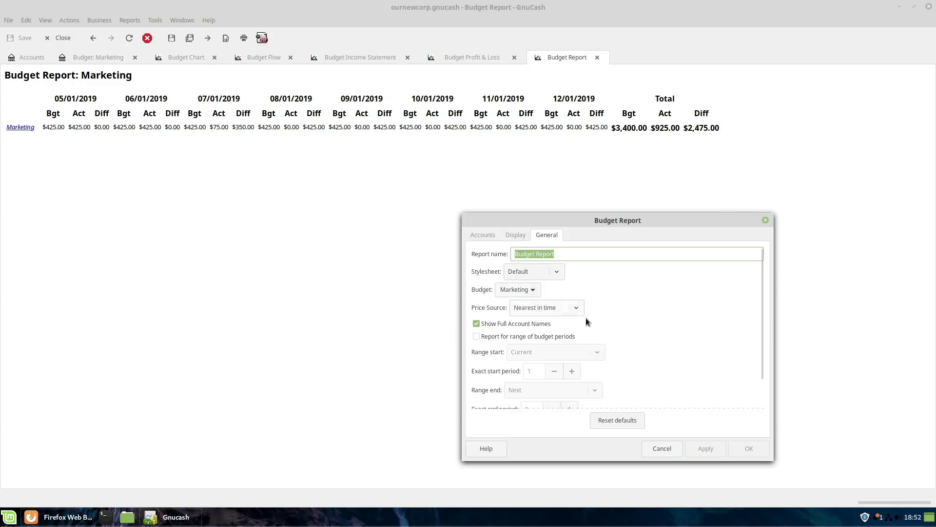
scroll(632, 331, "down", 2)
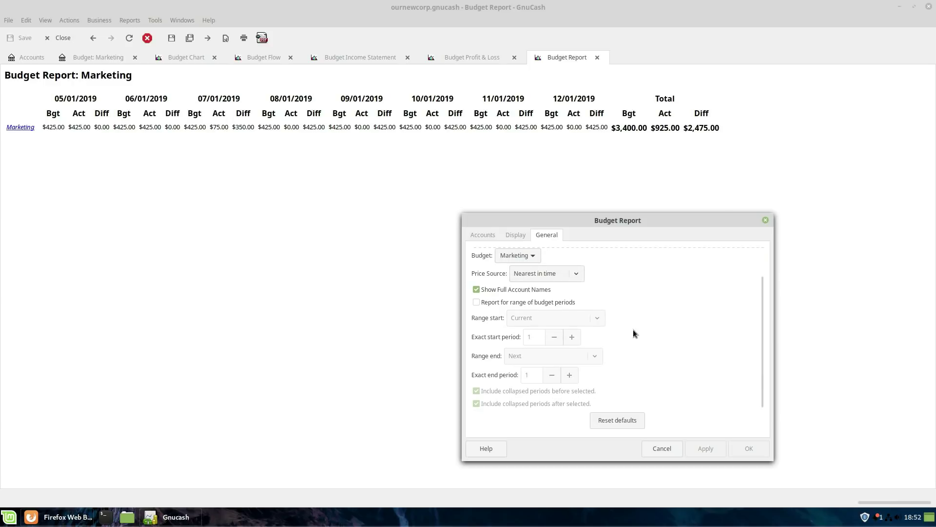
scroll(644, 312, "up", 2)
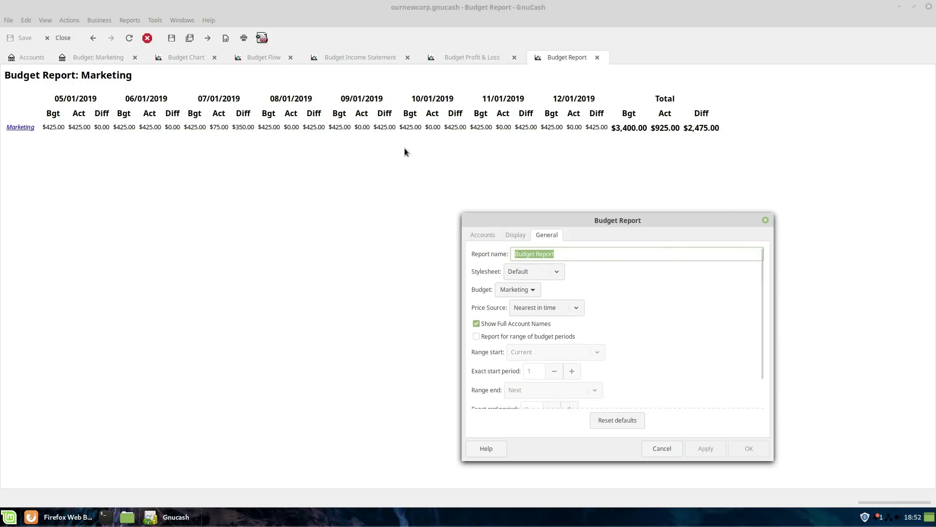
scroll(623, 314, "down", 2)
scroll(642, 300, "up", 2)
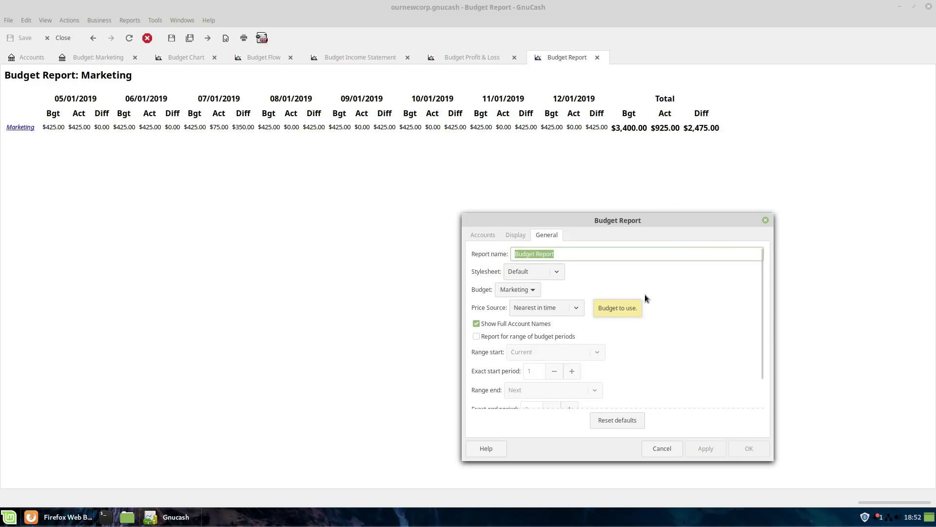
left_click(765, 220)
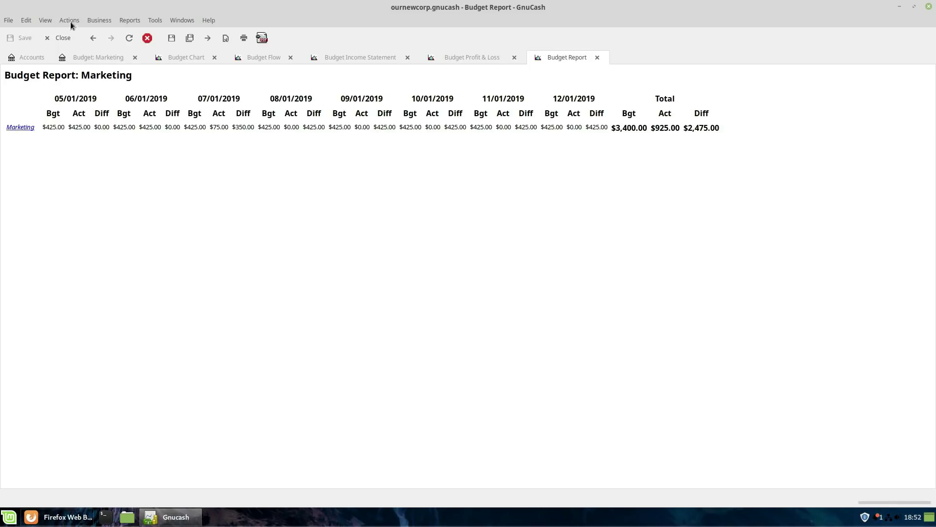
left_click(129, 20)
mouse_move(103, 23)
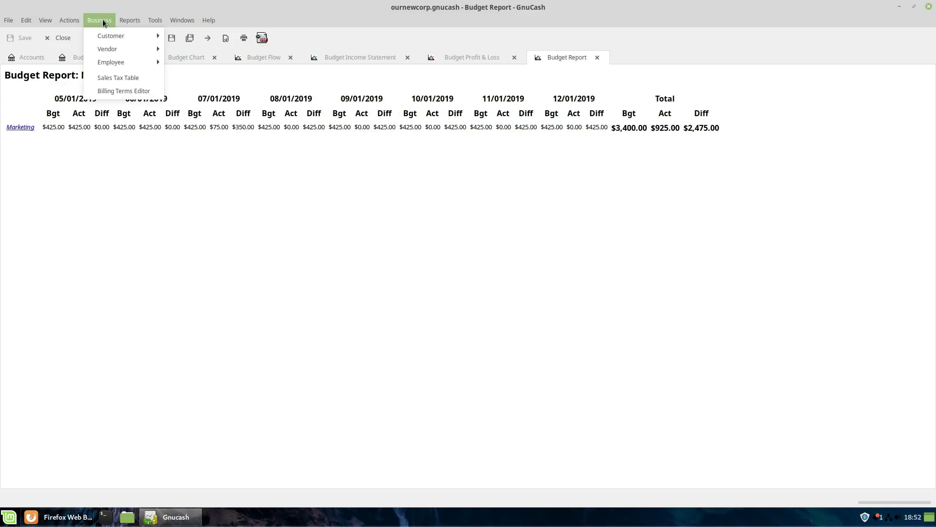
mouse_move(116, 50)
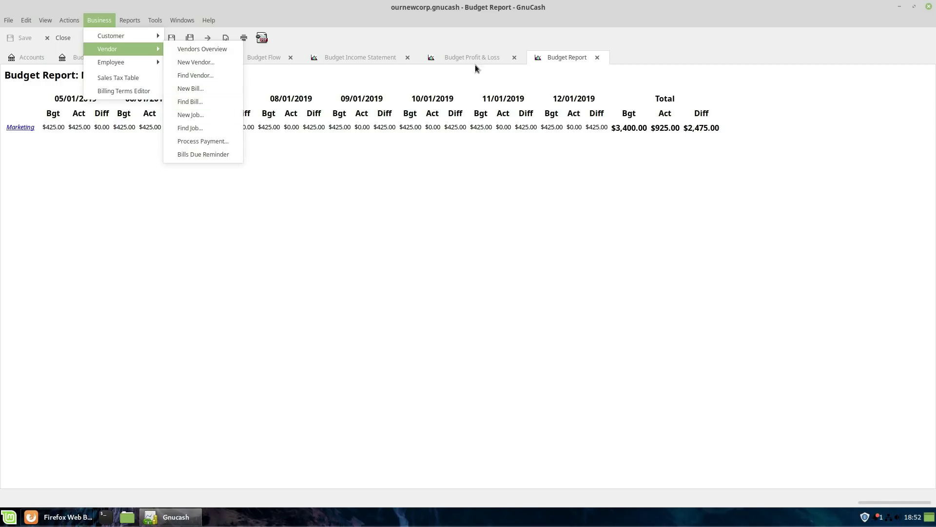
- Revisit the open Budget Income Statement, Budget Flow and Budget Chart reports and return to the Marketing budget
left_click(465, 54)
left_click(437, 61)
left_click(376, 56)
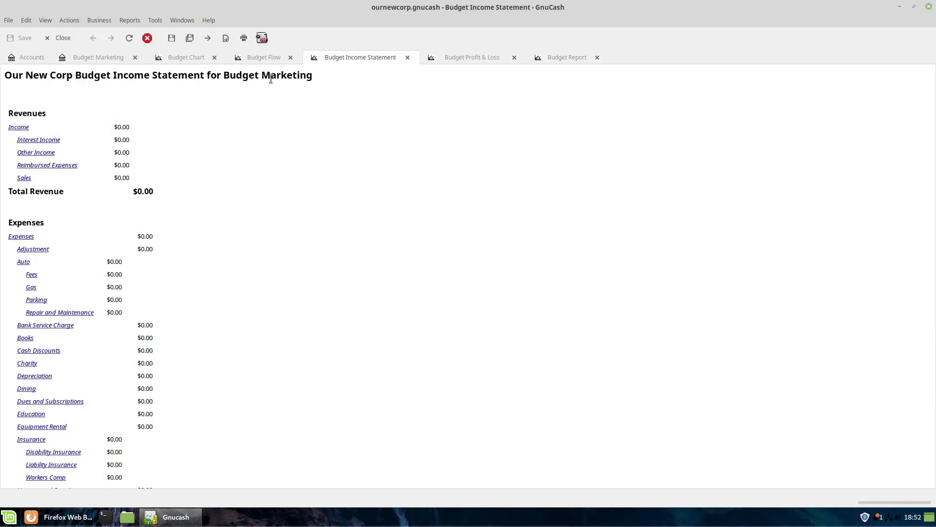
left_click(259, 60)
left_click(206, 59)
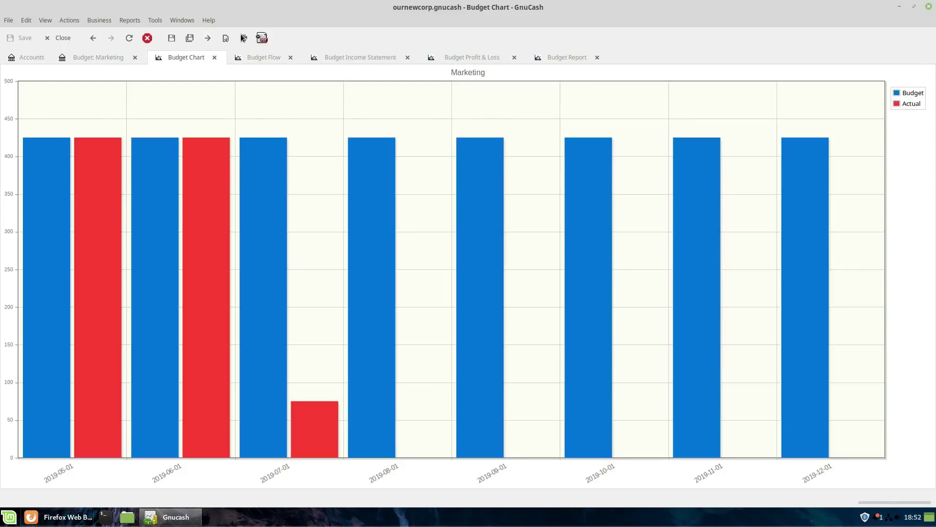
left_click(87, 57)
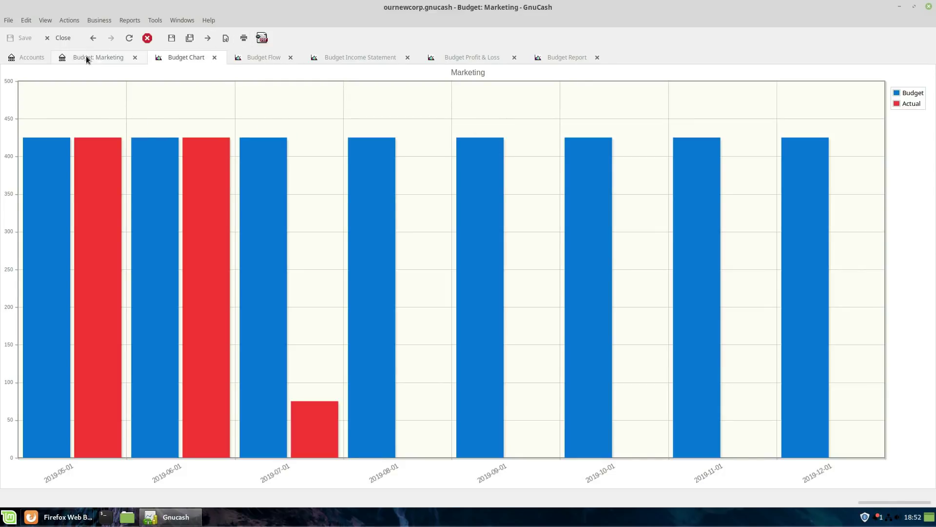